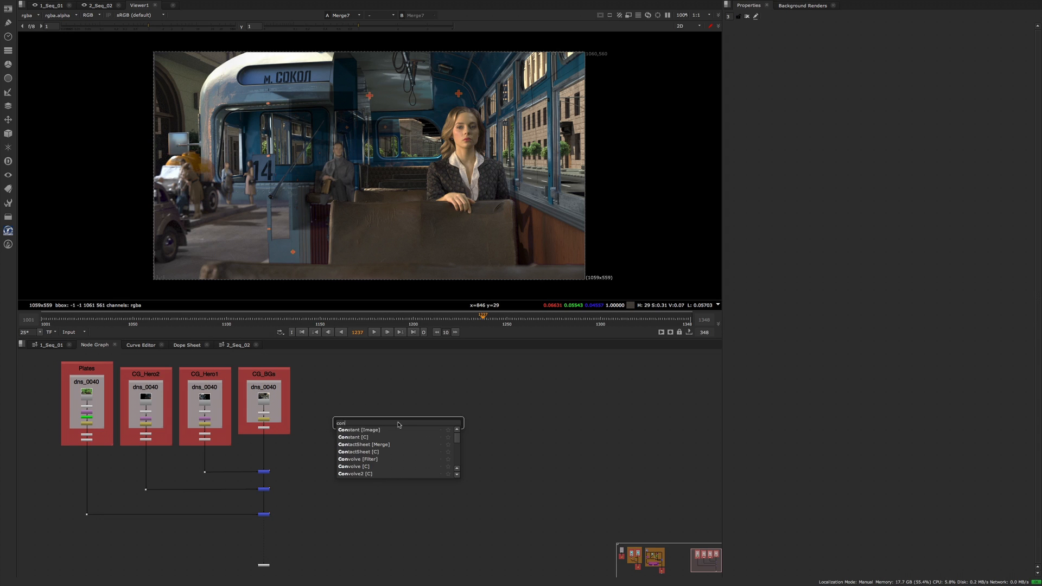
- Clear the node search and look up nodes matching "dea"
{"action": "key", "text": "BackSpace"}
{"action": "key", "text": "BackSpace"}
{"action": "key", "text": "BackSpace"}
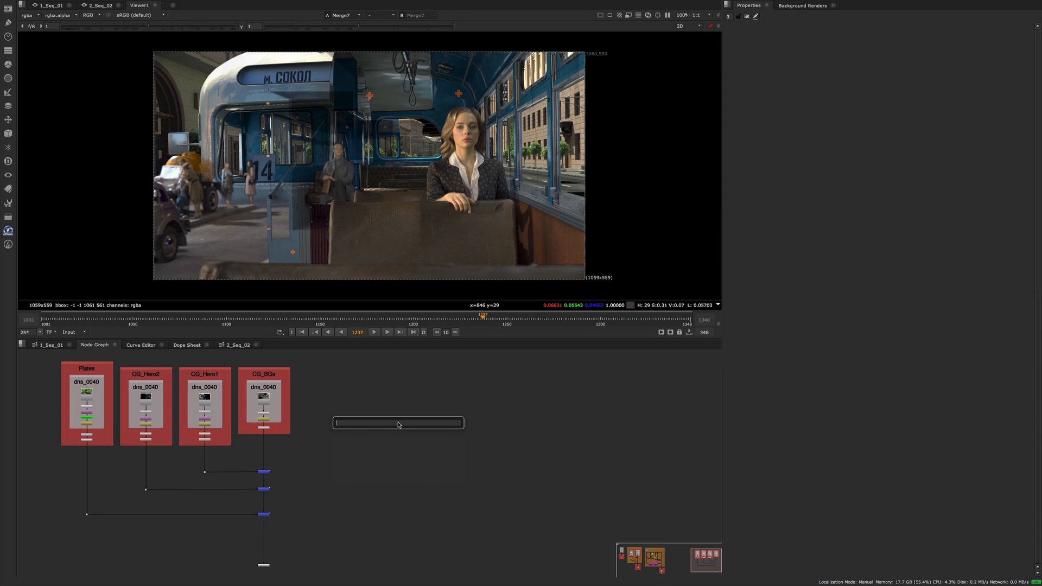
{"action": "type", "text": "dea"}
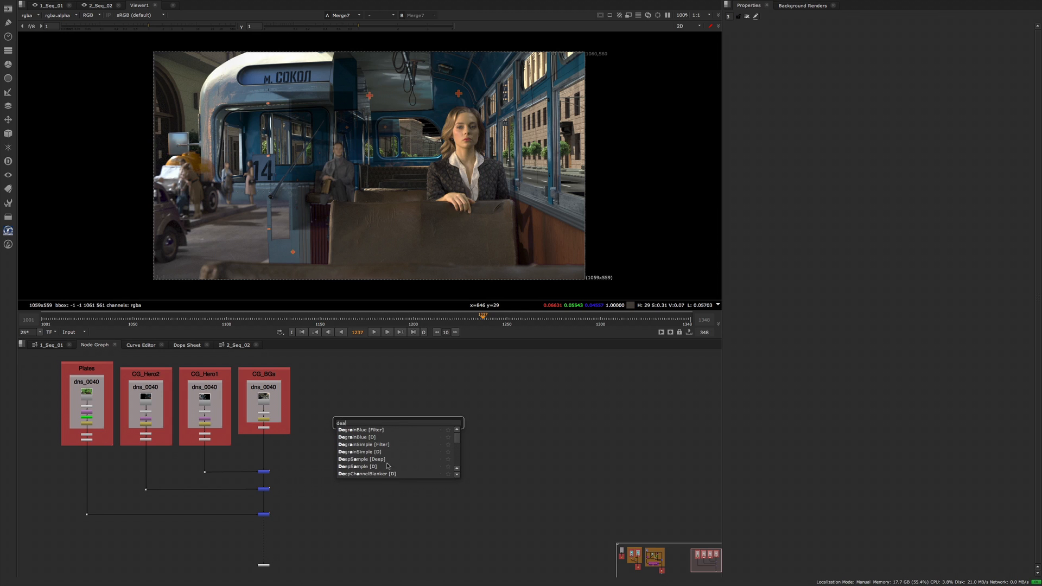
{"action": "key", "text": "BackSpace"}
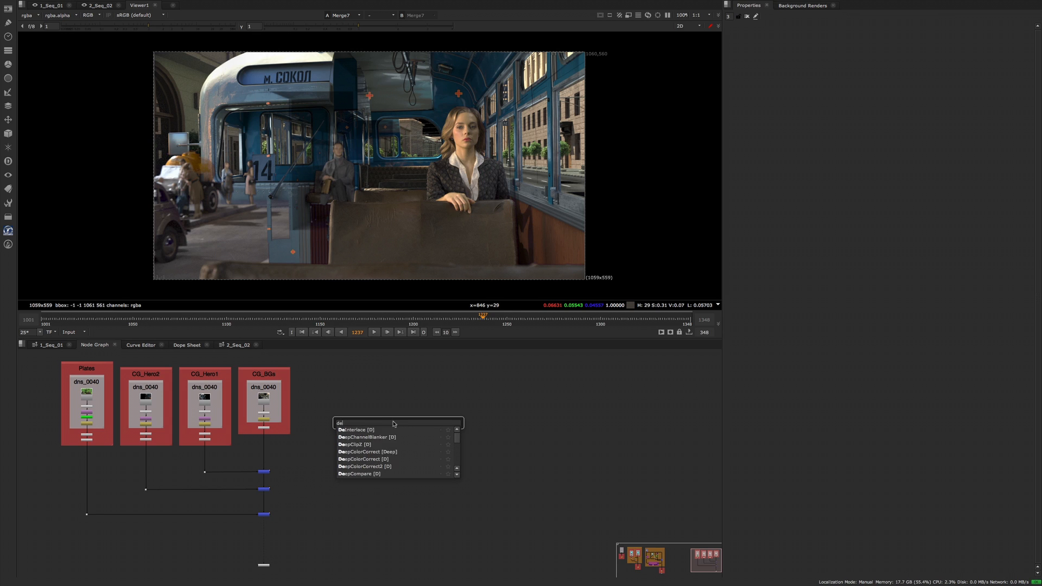
{"action": "key", "text": "BackSpace"}
{"action": "key", "text": "BackSpace"}
{"action": "key", "text": "BackSpace"}
{"action": "key", "text": "Escape"}
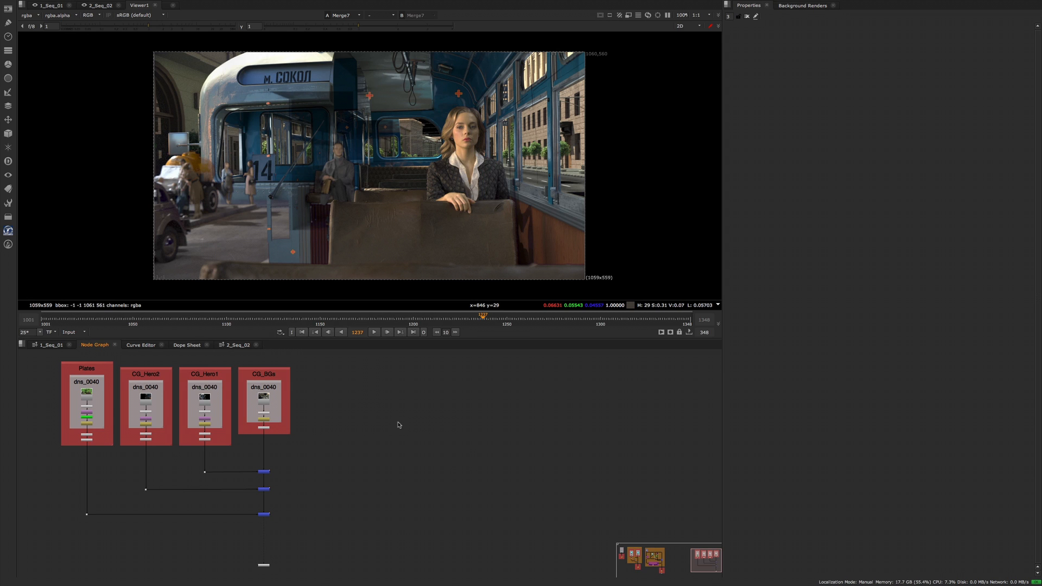
- Search the node list for "deepM" and clear the query
{"action": "key", "text": "Tab"}
{"action": "type", "text": "de"}
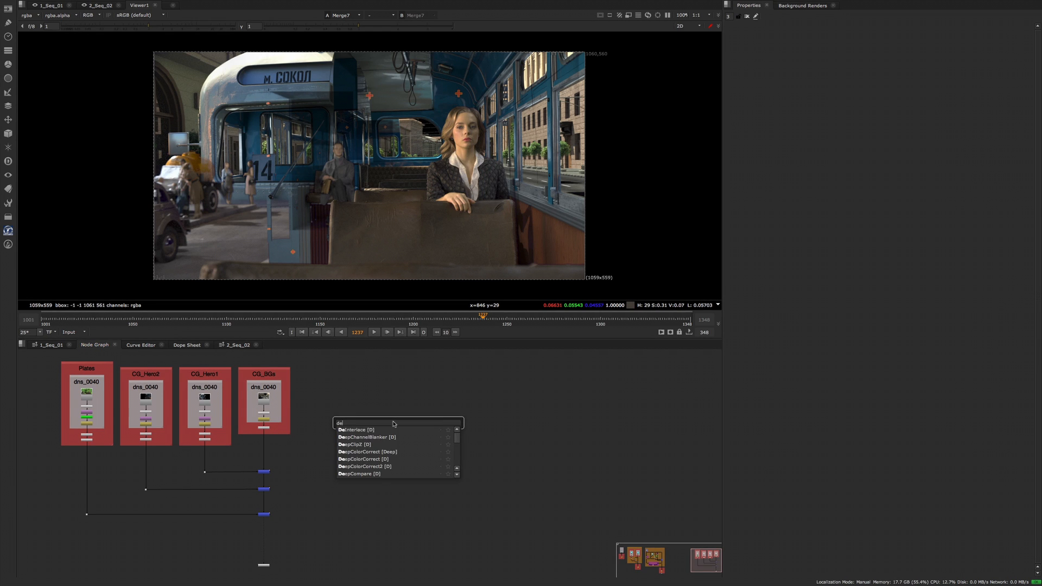
{"action": "type", "text": "epM"}
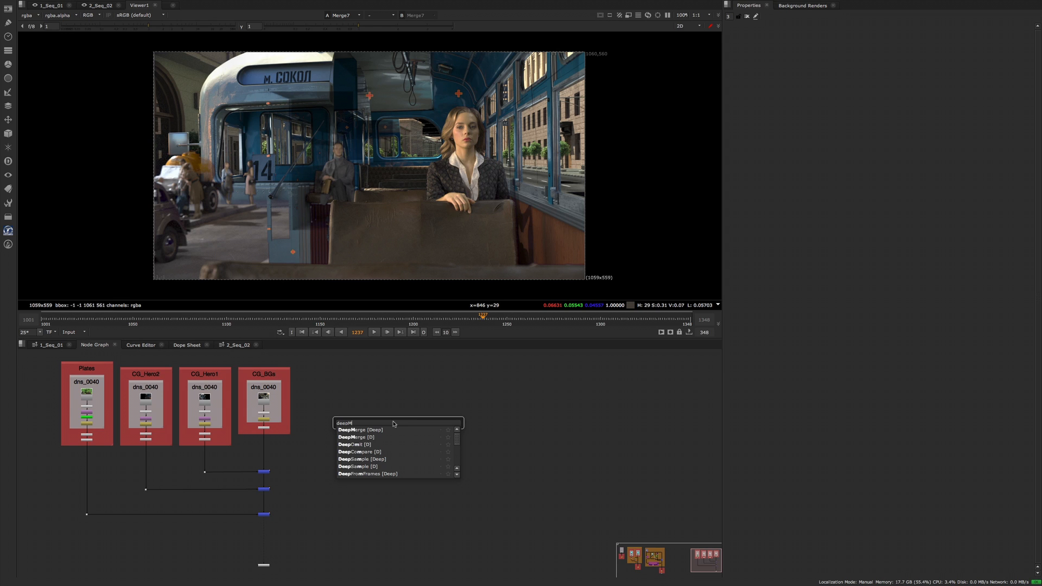
{"action": "key", "text": "BackSpace"}
{"action": "key", "text": "BackSpace"}
{"action": "key", "text": "BackSpace"}
{"action": "key", "text": "BackSpace"}
{"action": "key", "text": "BackSpace"}
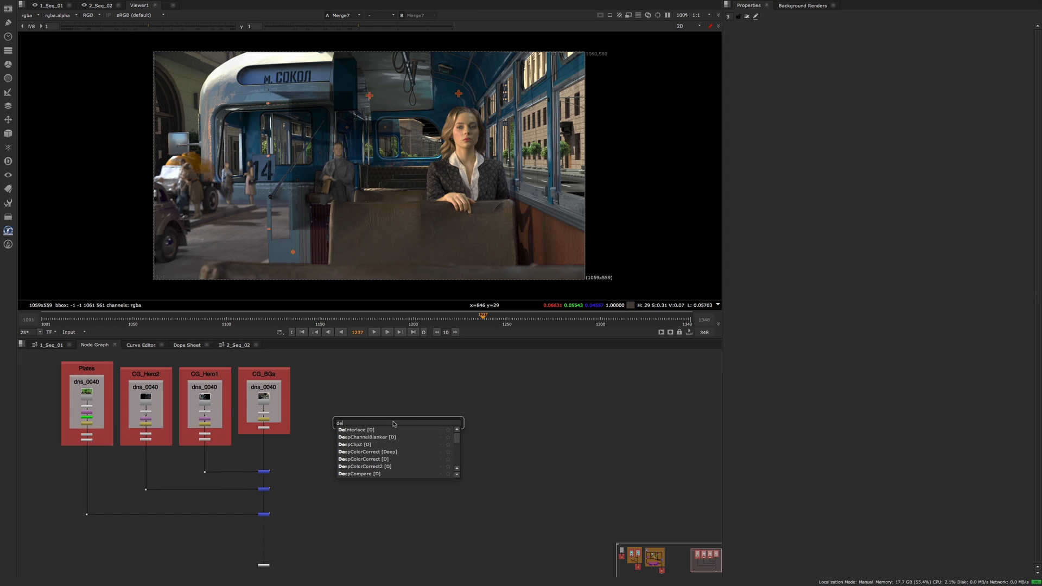
- Search the node list using the abbreviations "dmerg" and "DM"
{"action": "type", "text": "d"}
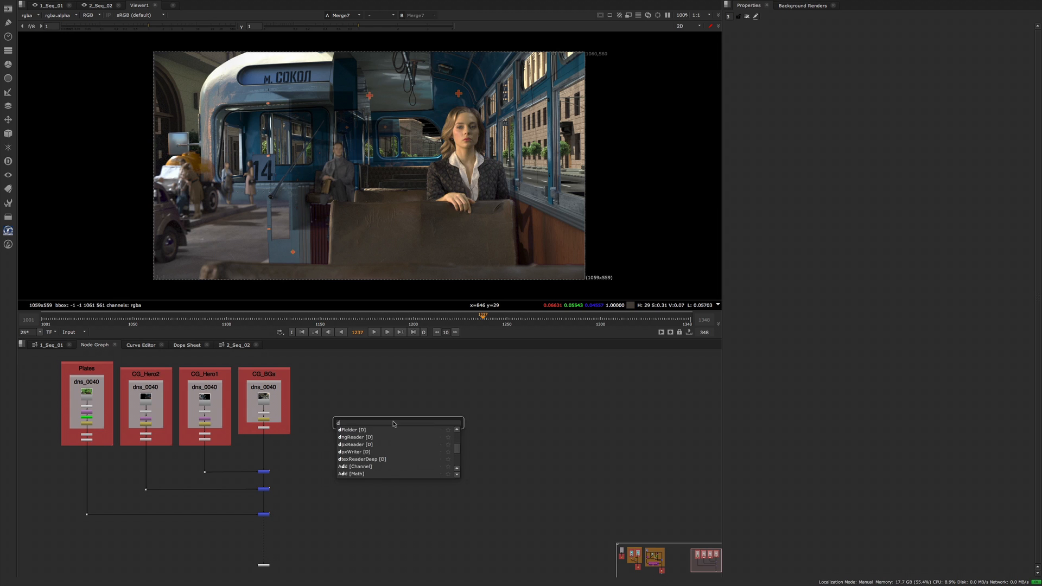
{"action": "type", "text": "merg"}
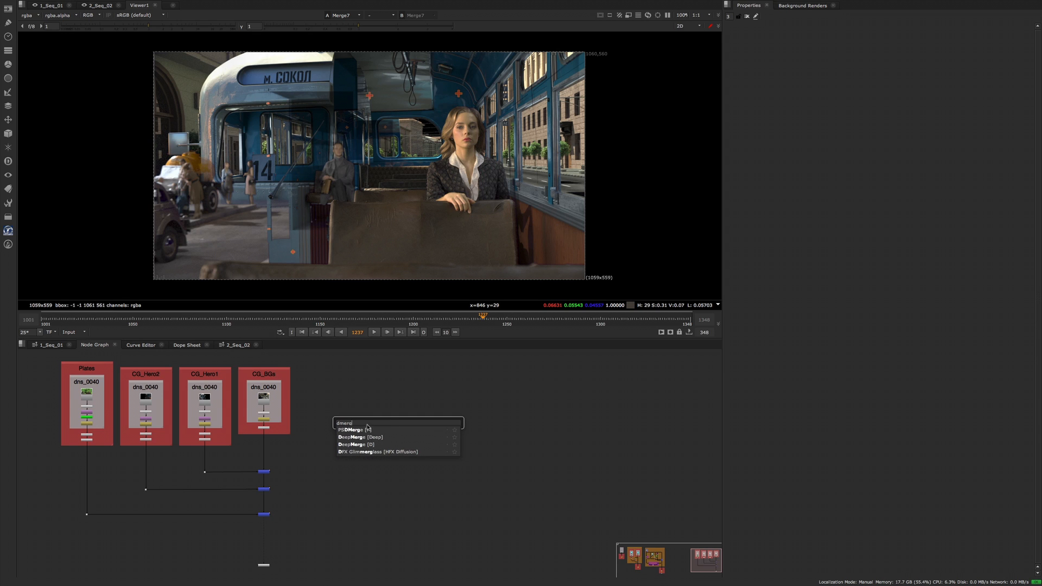
{"action": "key", "text": "BackSpace"}
{"action": "key", "text": "BackSpace"}
{"action": "key", "text": "BackSpace"}
{"action": "key", "text": "BackSpace"}
{"action": "key", "text": "BackSpace"}
{"action": "type", "text": "DM"}
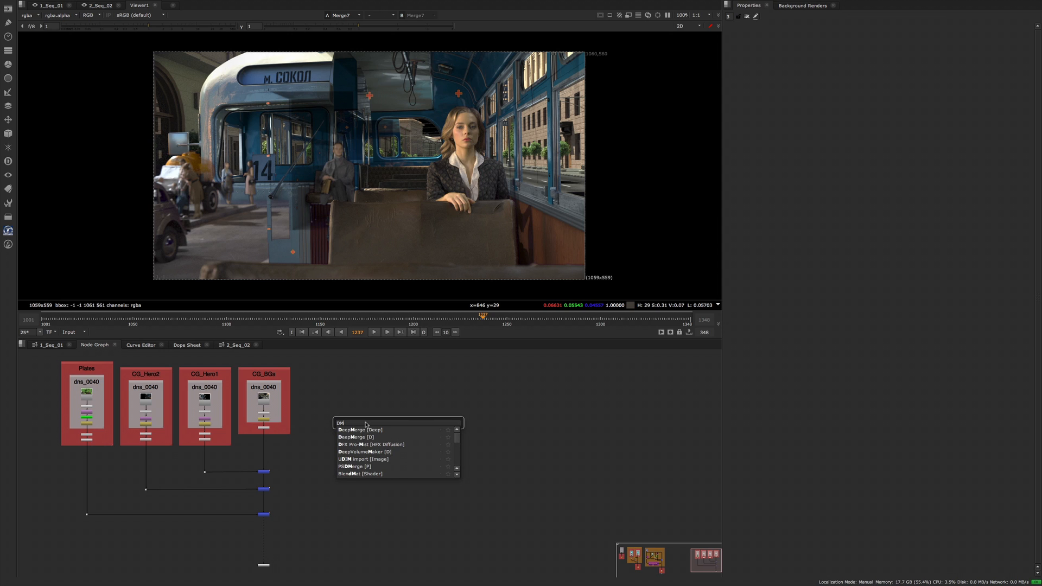
{"action": "key", "text": "BackSpace"}
{"action": "key", "text": "BackSpace"}
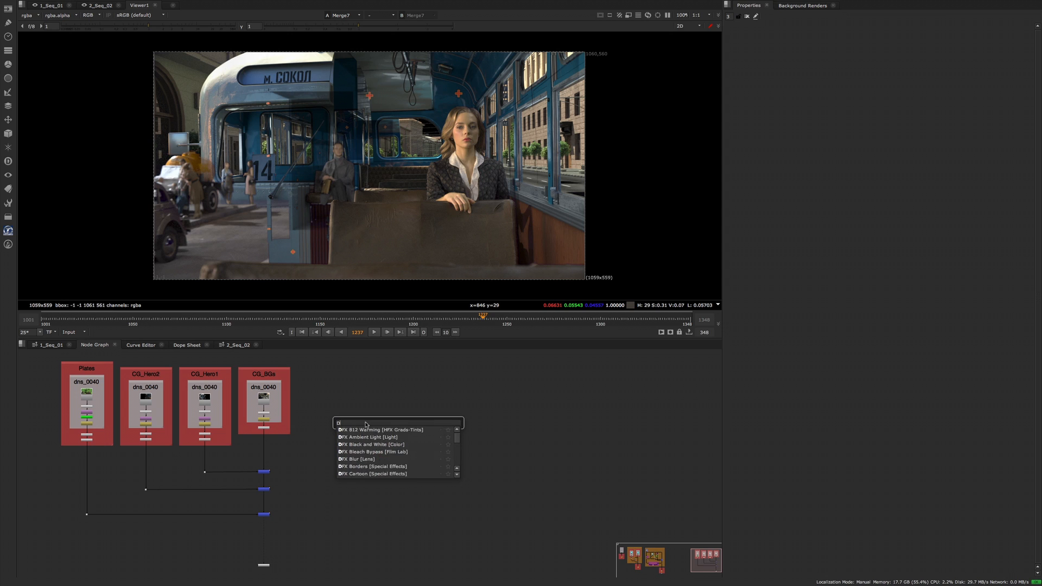
- Filter the node list by the Deep category with the bracket query "[de"
{"action": "type", "text": "dee"}
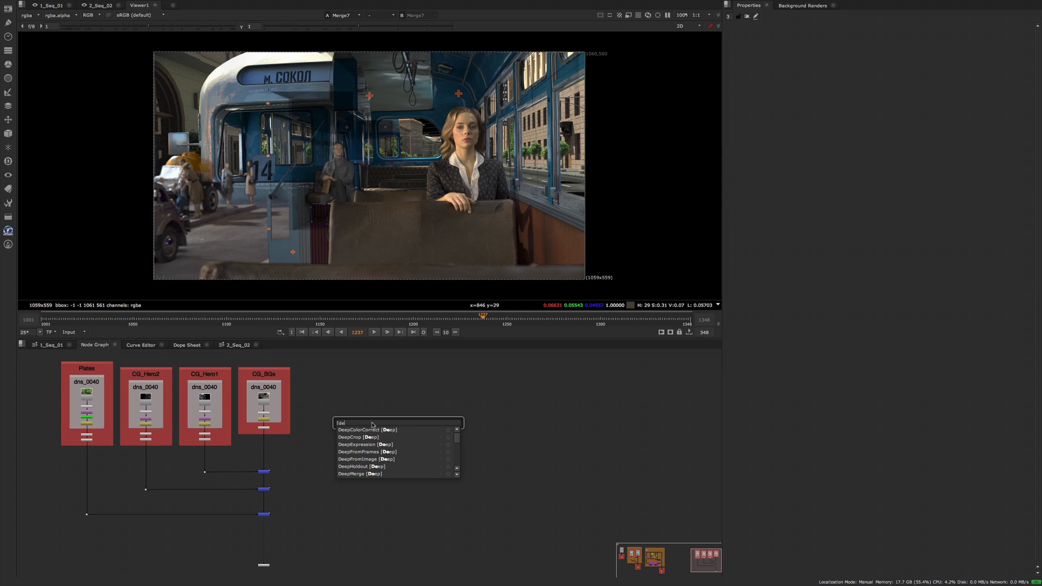
{"action": "key", "text": "BackSpace"}
{"action": "key", "text": "BackSpace"}
{"action": "key", "text": "BackSpace"}
{"action": "key", "text": "BackSpace"}
- Add three Blur nodes chained one below another in an empty area of the node graph
{"action": "type", "text": "blu"}
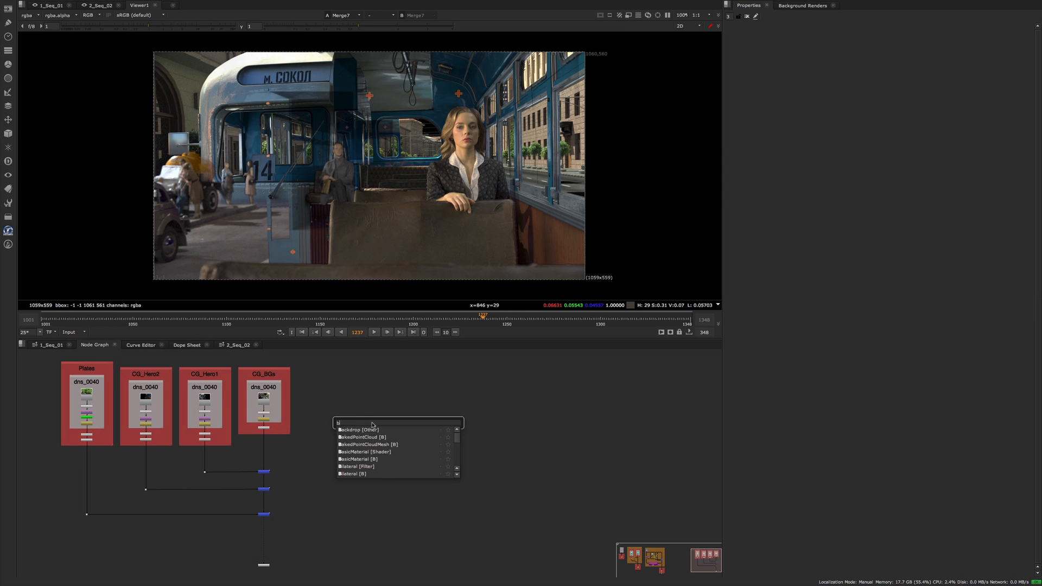
{"action": "key", "text": "Return"}
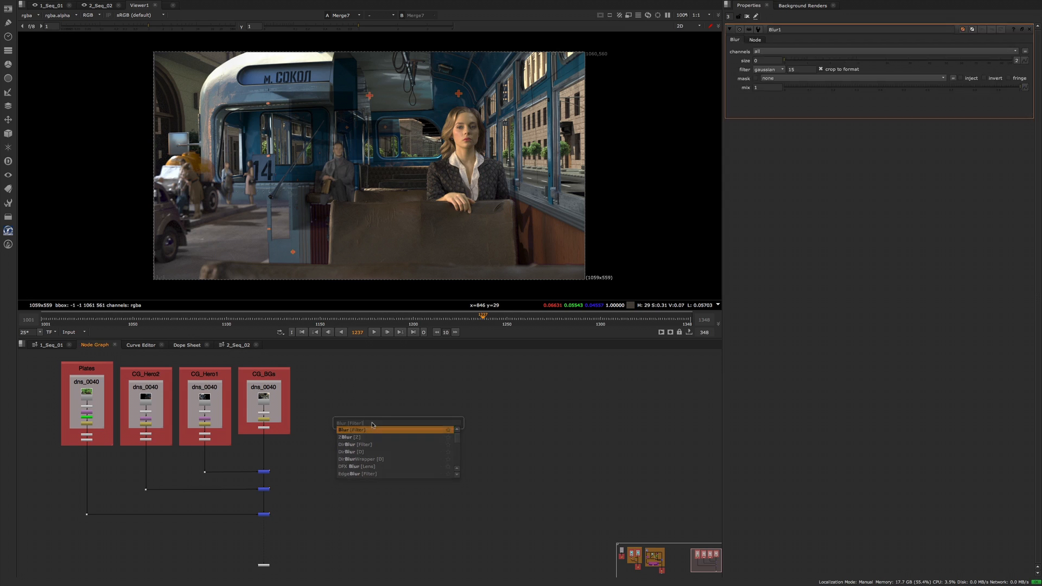
{"action": "scroll", "coordinate": [375, 473], "scroll_direction": "up", "scroll_amount": 4}
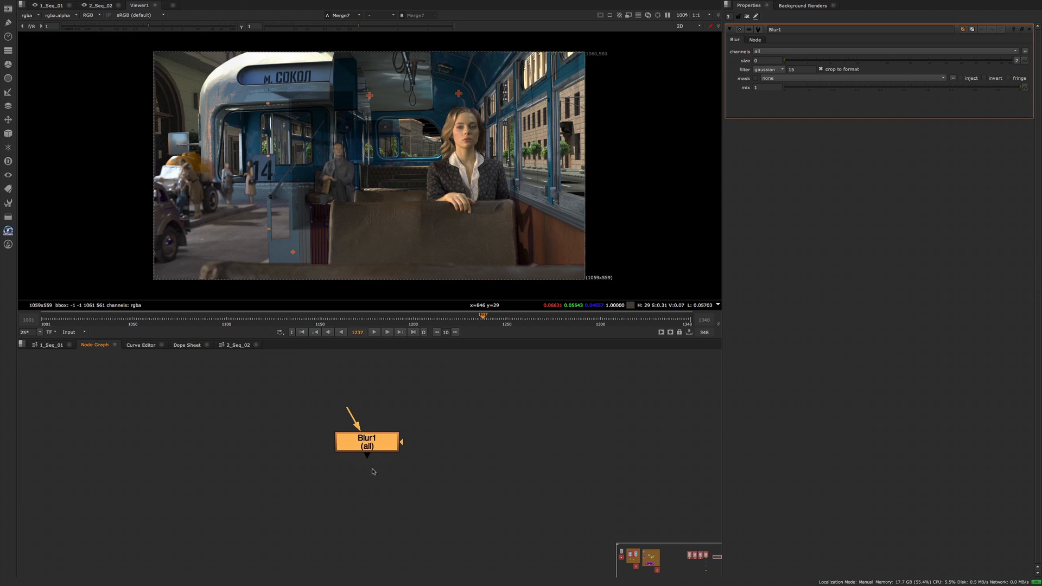
{"action": "middle_click_drag", "start_coordinate": [373, 472], "coordinate": [368, 429]}
{"action": "scroll", "coordinate": [368, 429], "scroll_direction": "down", "scroll_amount": 2}
{"action": "key", "text": "Tab"}
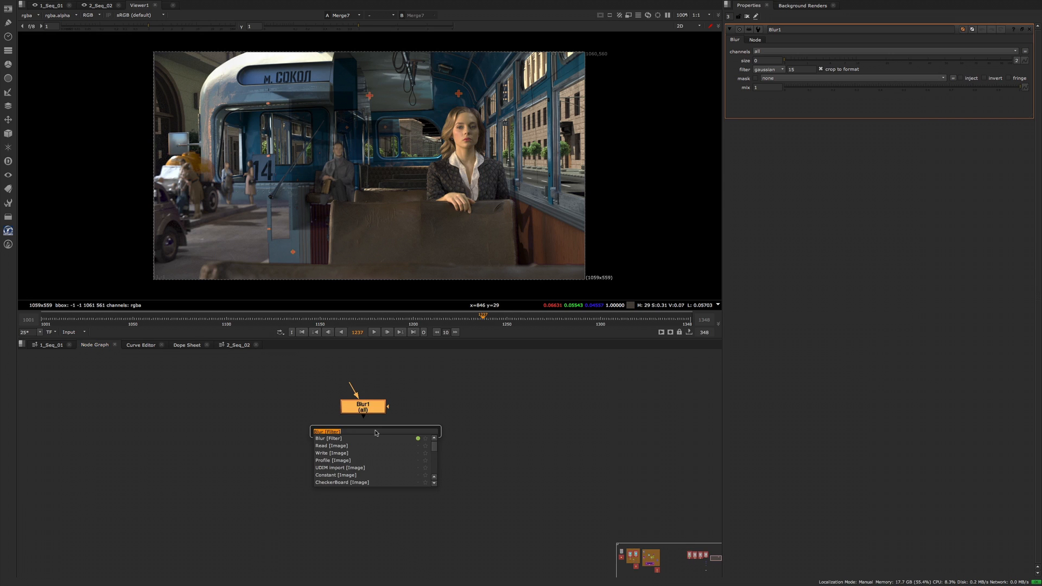
{"action": "key", "text": "Return"}
{"action": "key", "text": "Tab"}
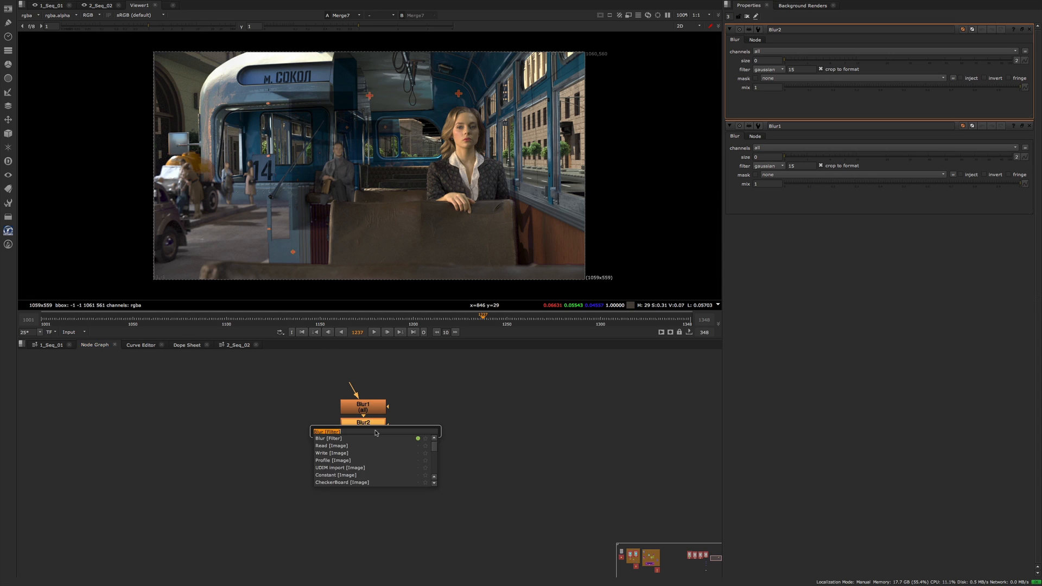
{"action": "key", "text": "Return"}
- Search for "Mblur" and add two MotionBlur nodes below the three Blur nodes
{"action": "key", "text": "Tab"}
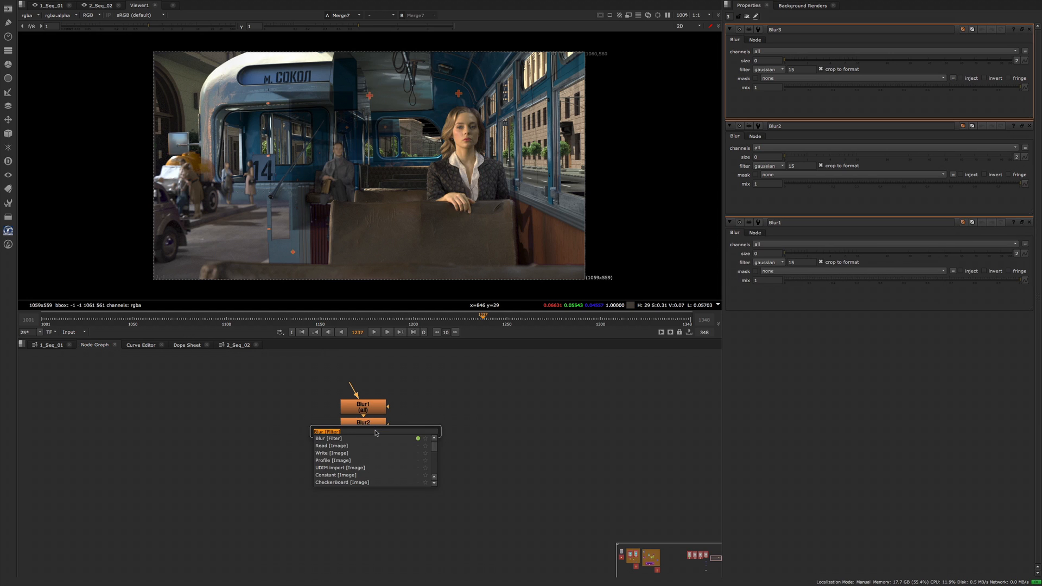
{"action": "type", "text": "Mbl"}
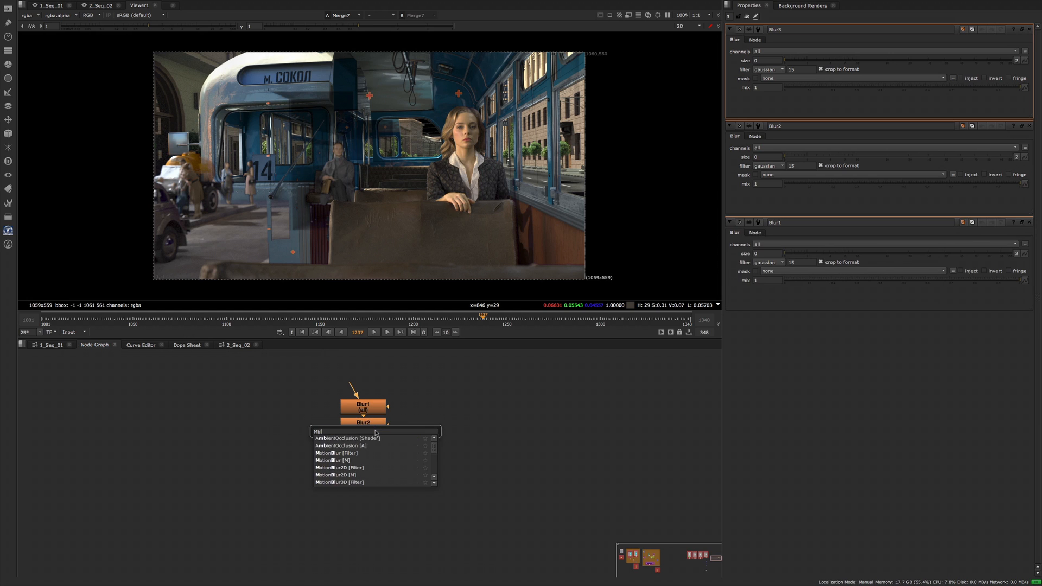
{"action": "type", "text": "ur"}
{"action": "key", "text": "Down"}
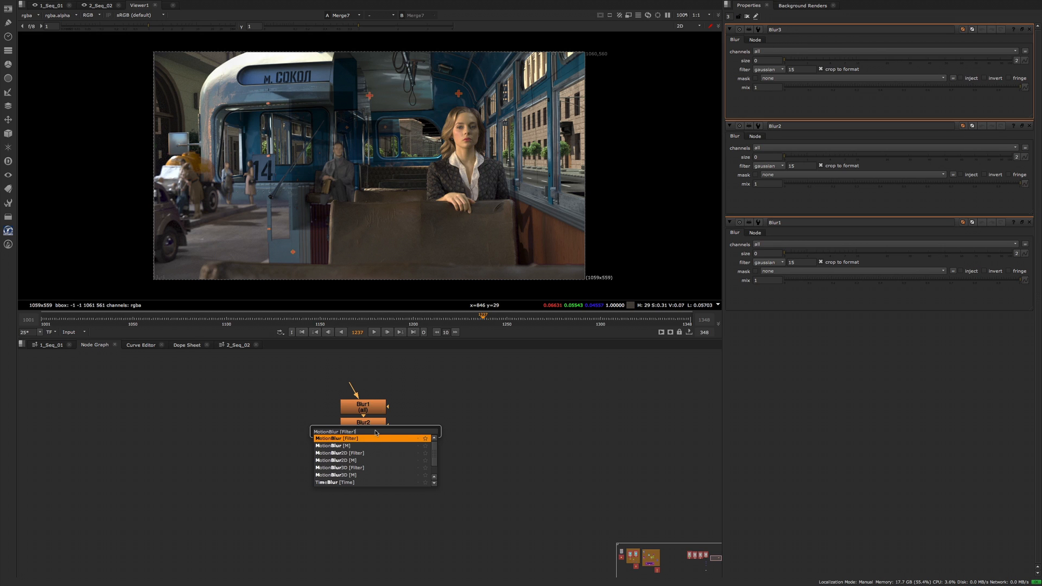
{"action": "key", "text": "Return"}
{"action": "key", "text": "Tab"}
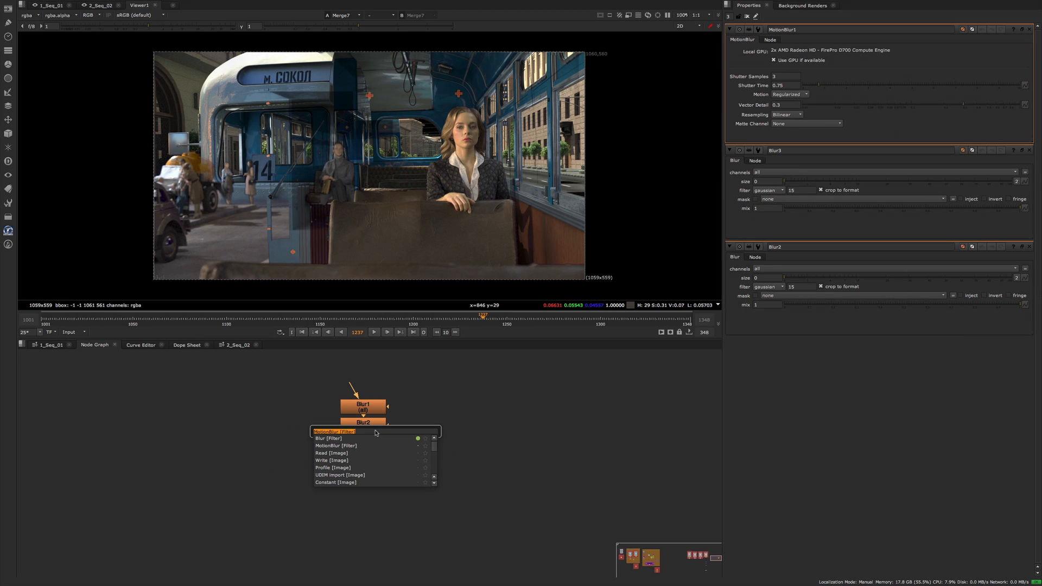
{"action": "key", "text": "Down"}
{"action": "key", "text": "Return"}
- Add an EdgeBlur node at the end of the chain and deselect it
{"action": "key", "text": "Tab"}
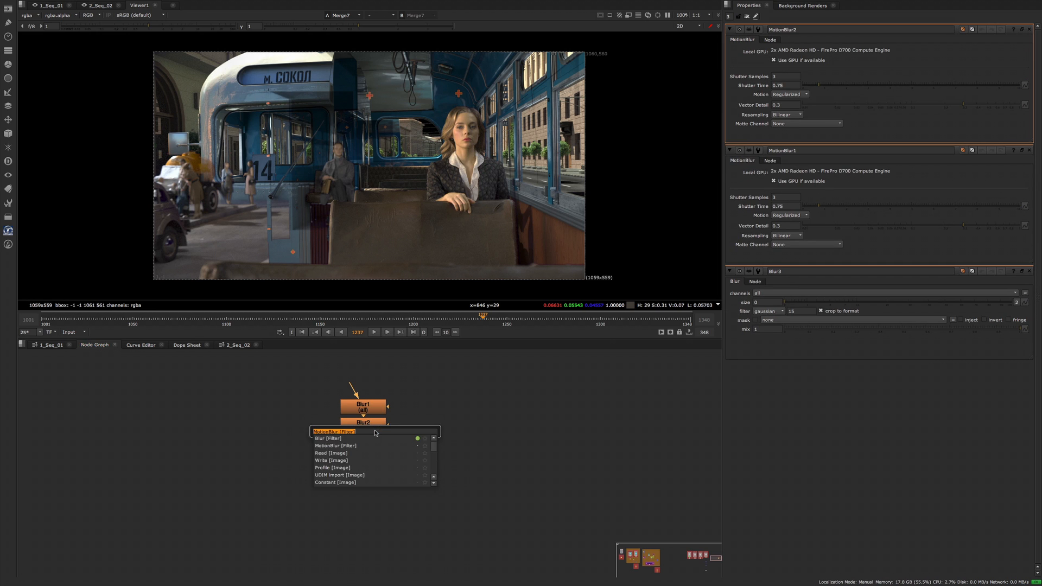
{"action": "type", "text": "Edge"}
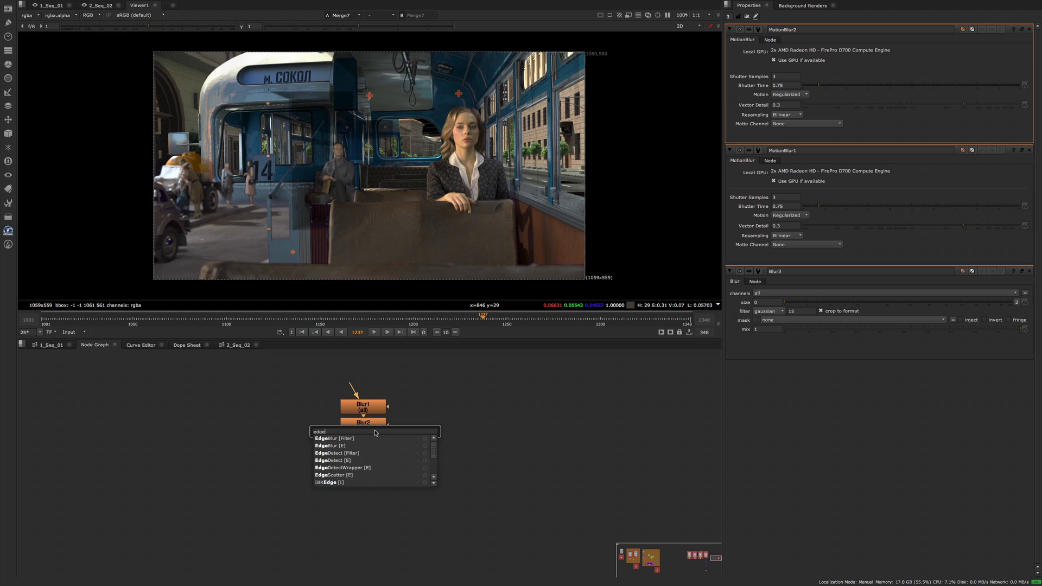
{"action": "key", "text": "Return"}
{"action": "mouse_move", "coordinate": [374, 491]}
{"action": "left_mouse_down"}
{"action": "mouse_move", "coordinate": [374, 521]}
{"action": "mouse_move", "coordinate": [372, 472]}
{"action": "left_mouse_up"}
{"action": "left_click", "coordinate": [447, 453]}
{"action": "middle_click_drag", "start_coordinate": [449, 418], "coordinate": [276, 416]}
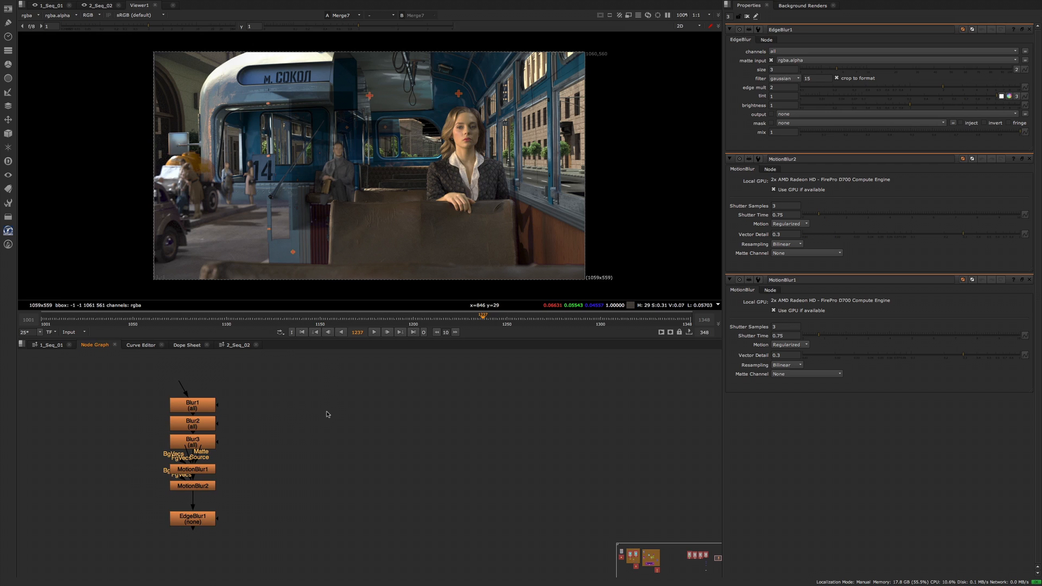
- Search the node list for "blur" and mark DirBlur [Filter] as a favorite
{"action": "key", "text": "Tab"}
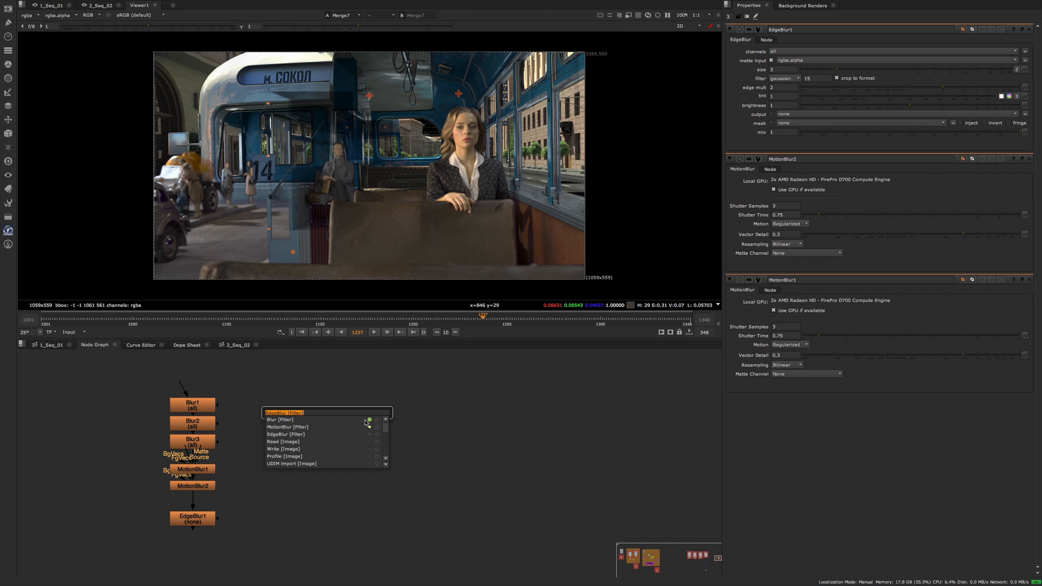
{"action": "type", "text": "blur"}
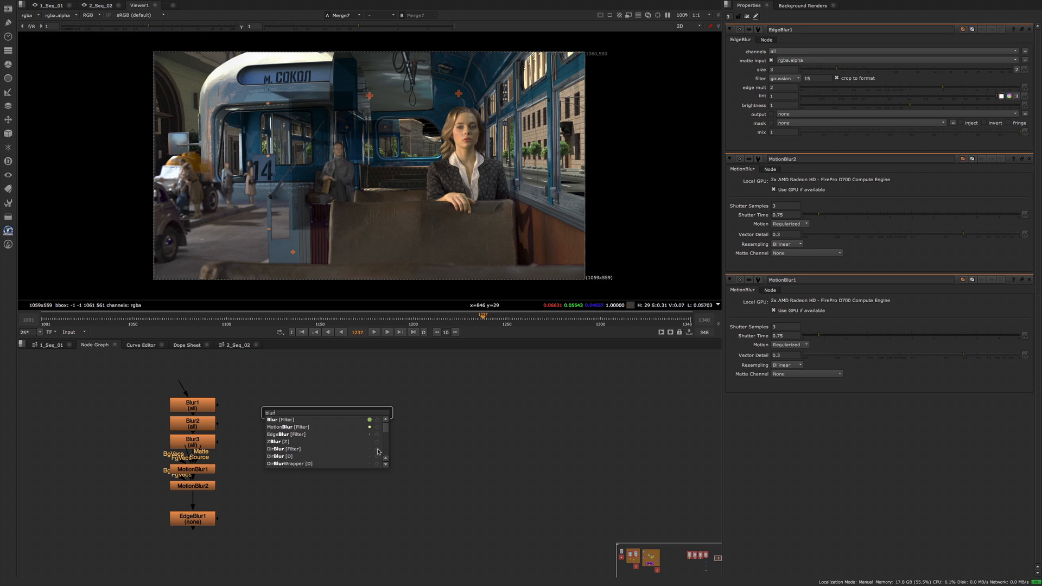
{"action": "left_click", "coordinate": [408, 441]}
- Search for "blur" again to check how favorites and frequently used nodes are ordered
{"action": "key", "text": "Tab"}
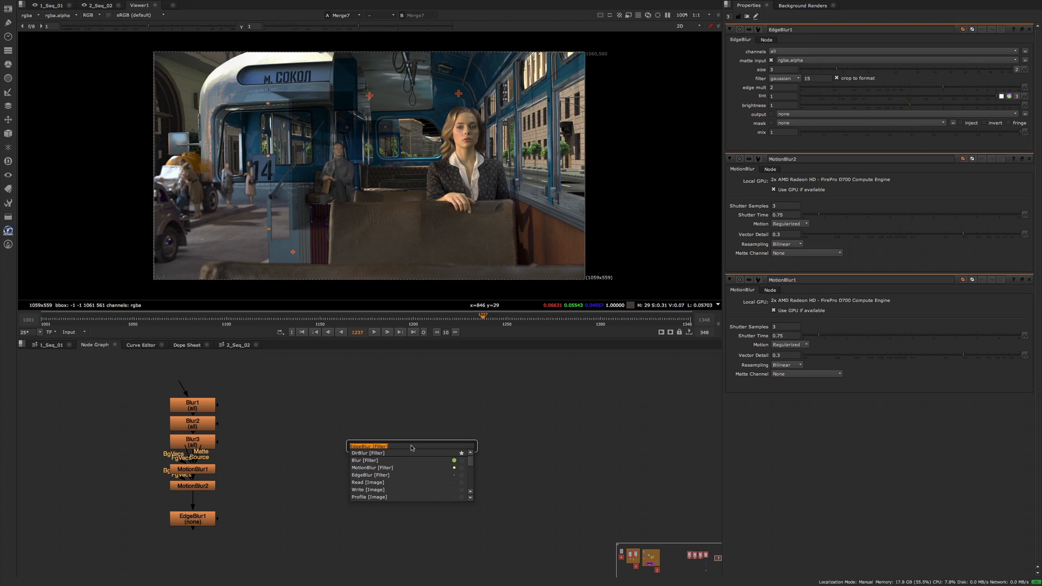
{"action": "type", "text": "blur"}
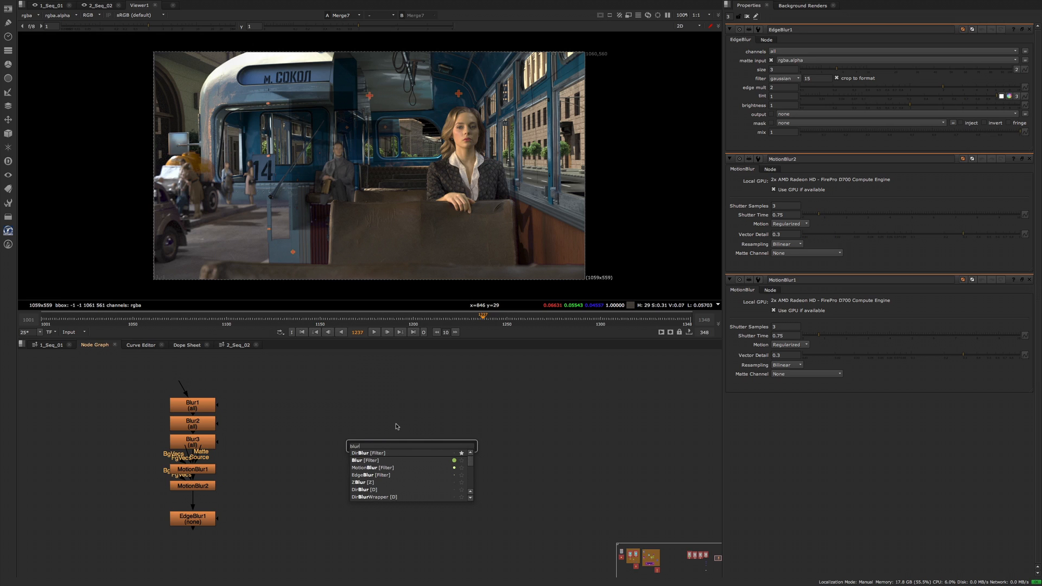
{"action": "key", "text": "BackSpace"}
{"action": "key", "text": "BackSpace"}
{"action": "key", "text": "BackSpace"}
{"action": "key", "text": "BackSpace"}
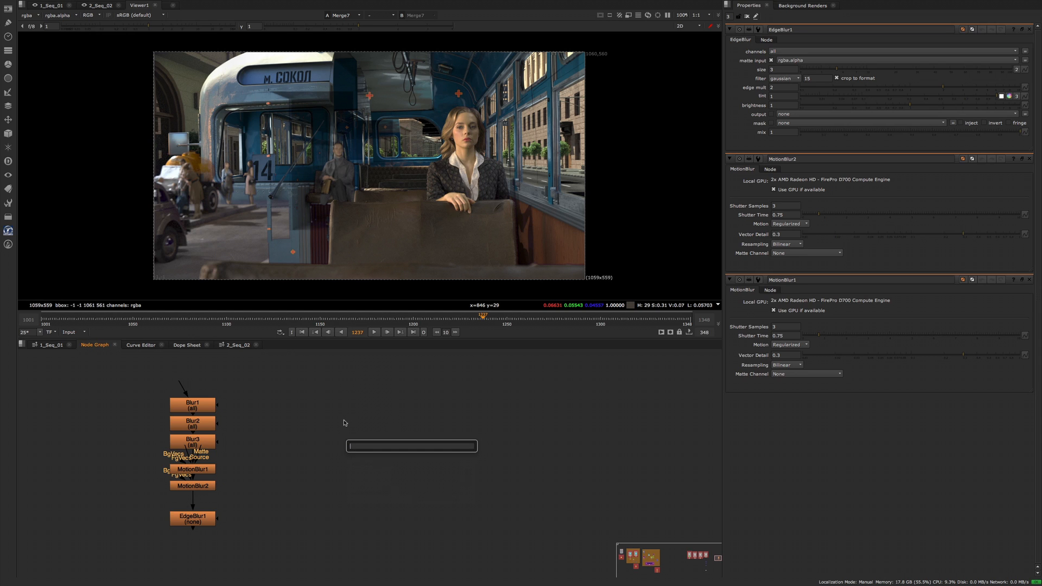
{"action": "key", "text": "Escape"}
- Clear the Tab search menu's weighting and favorites in the Nodes preferences
{"action": "key", "text": "shift+s"}
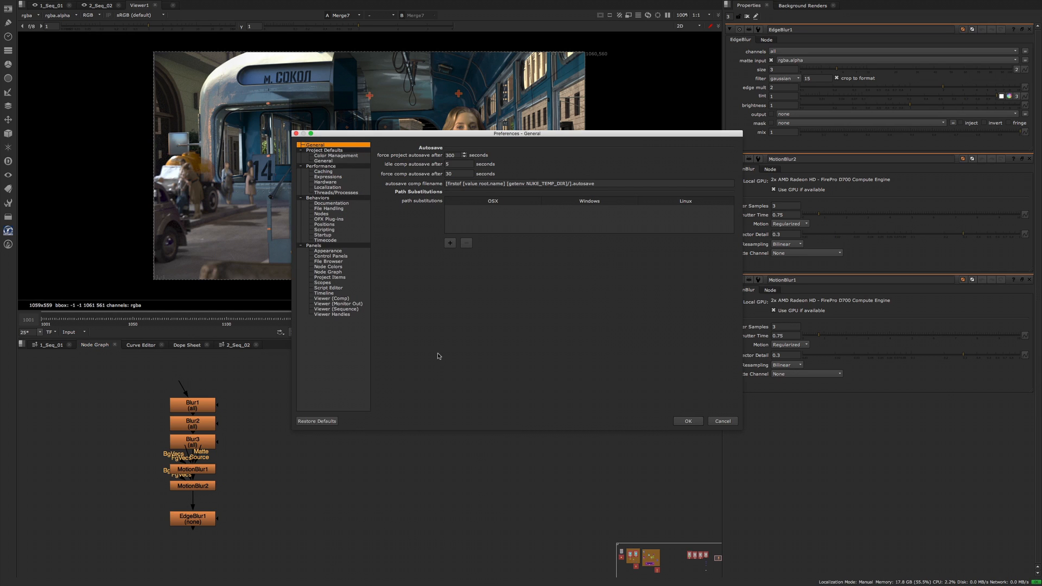
{"action": "left_click", "coordinate": [331, 214]}
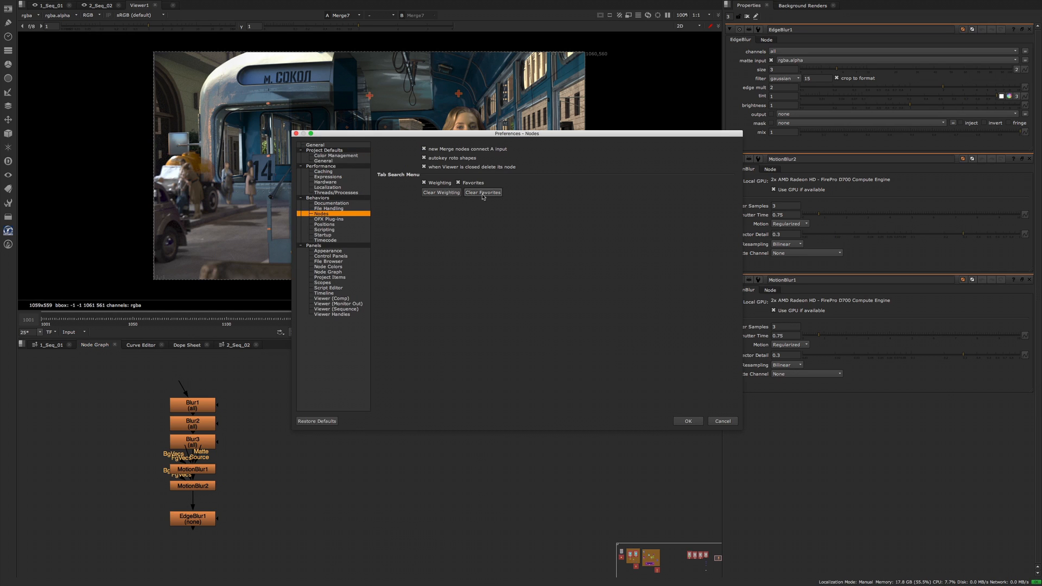
{"action": "left_click", "coordinate": [688, 423]}
- Look up "blur" in the node list to check the ordering after the reset
{"action": "key", "text": "Tab"}
{"action": "type", "text": "blur"}
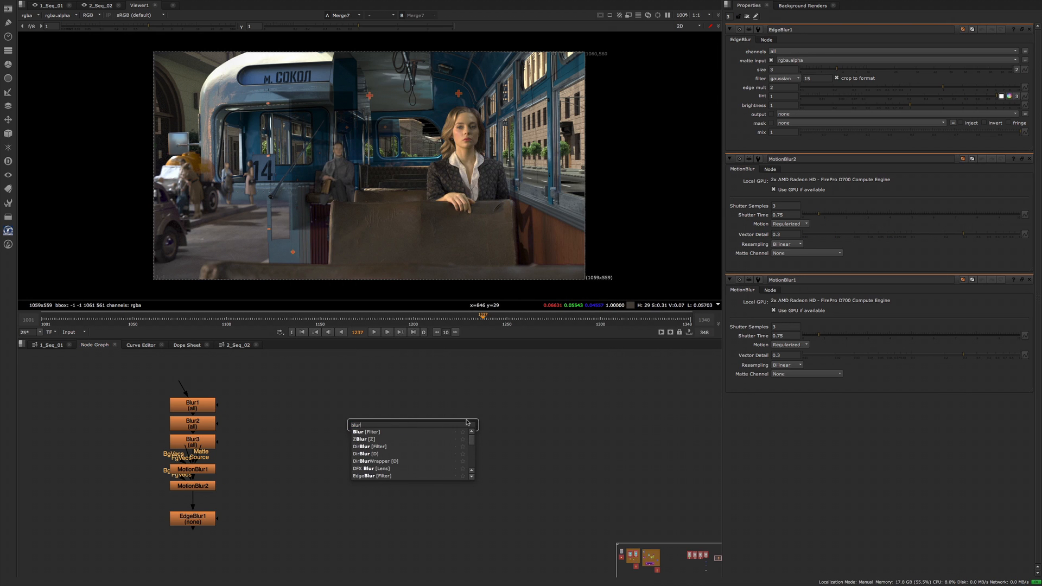
{"action": "key", "text": "Escape"}
- Review the Weighting and Favorites options of the Tab search menu in the Nodes preferences
{"action": "key", "text": "shift+s"}
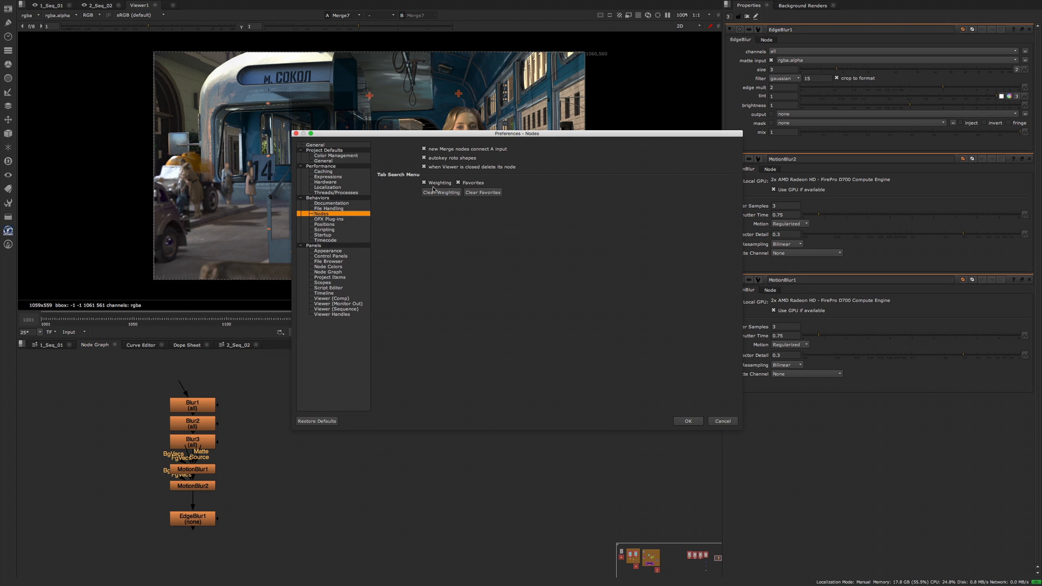
{"action": "left_click", "coordinate": [688, 421]}
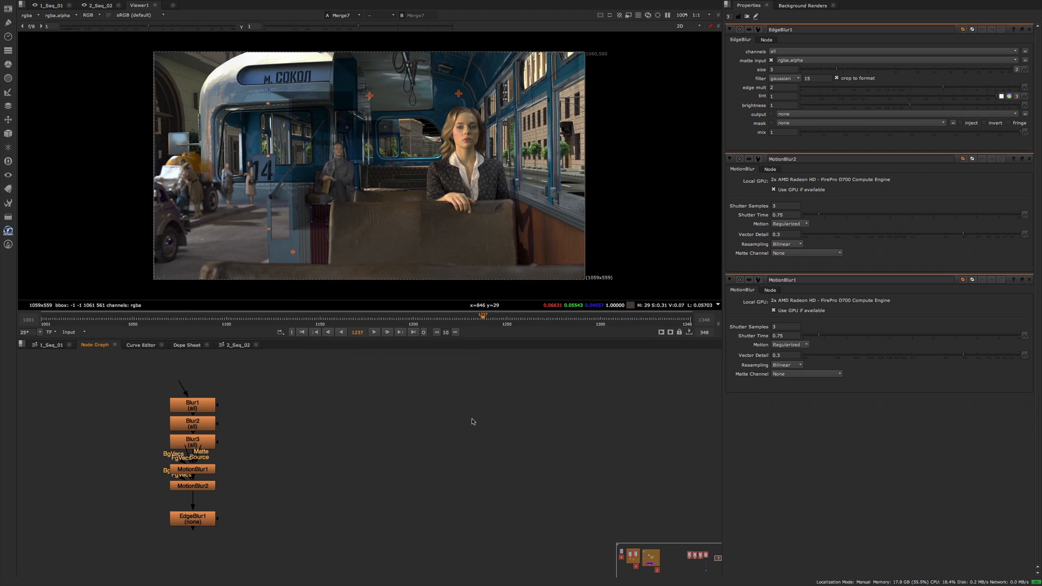
{"action": "key", "text": "Tab"}
{"action": "key", "text": "Escape"}
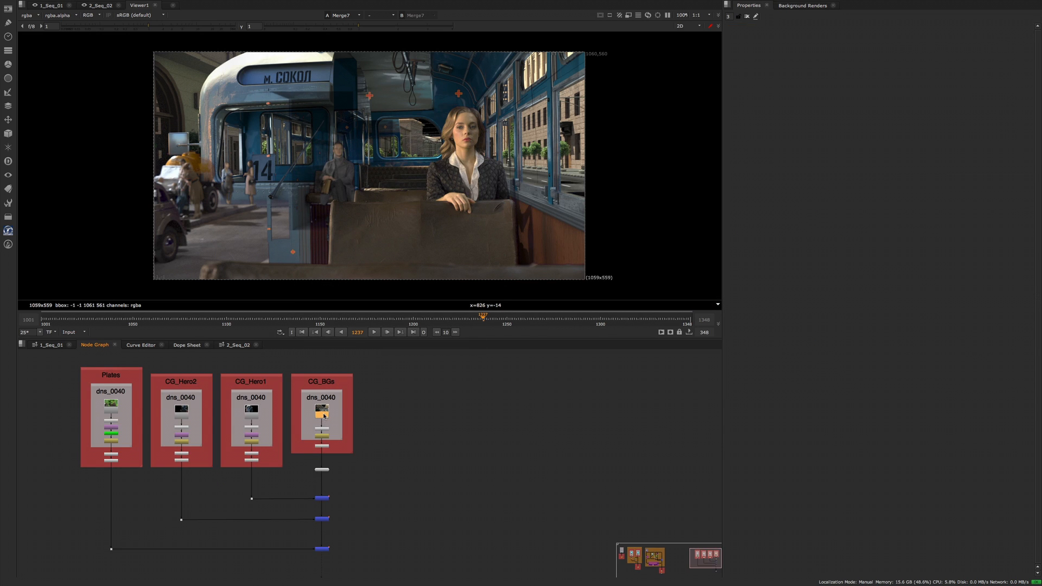
- Enable the bookmark option on the Read node in the CG_BGs backdrop
{"action": "double_click", "coordinate": [324, 416]}
{"action": "left_click", "coordinate": [843, 40]}
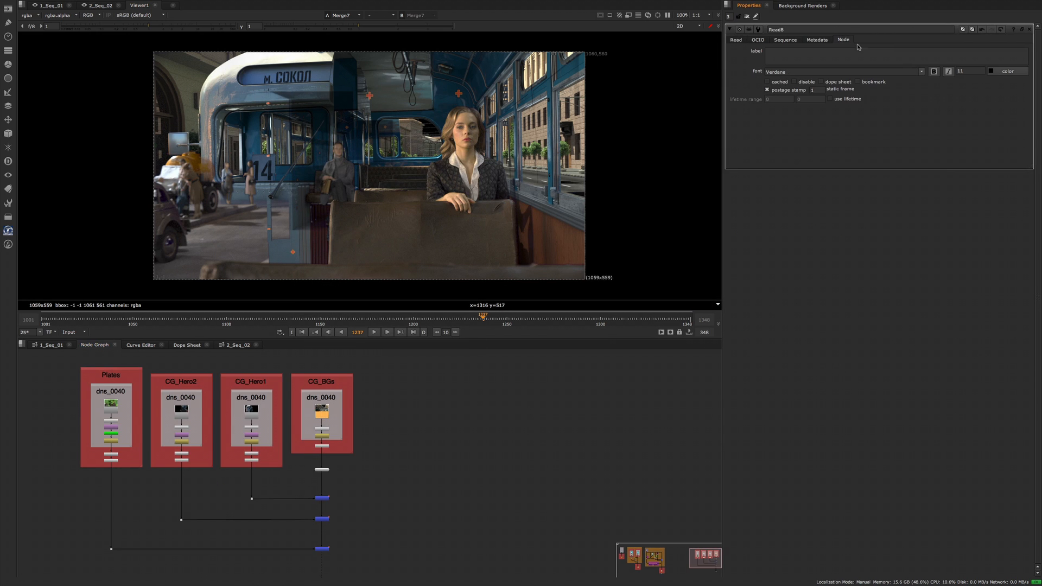
{"action": "left_click", "coordinate": [859, 82]}
- Bookmark the Read node in the CG_Hero2 backdrop and jump to it by searching the bookmarks for "r6"
{"action": "double_click", "coordinate": [183, 415]}
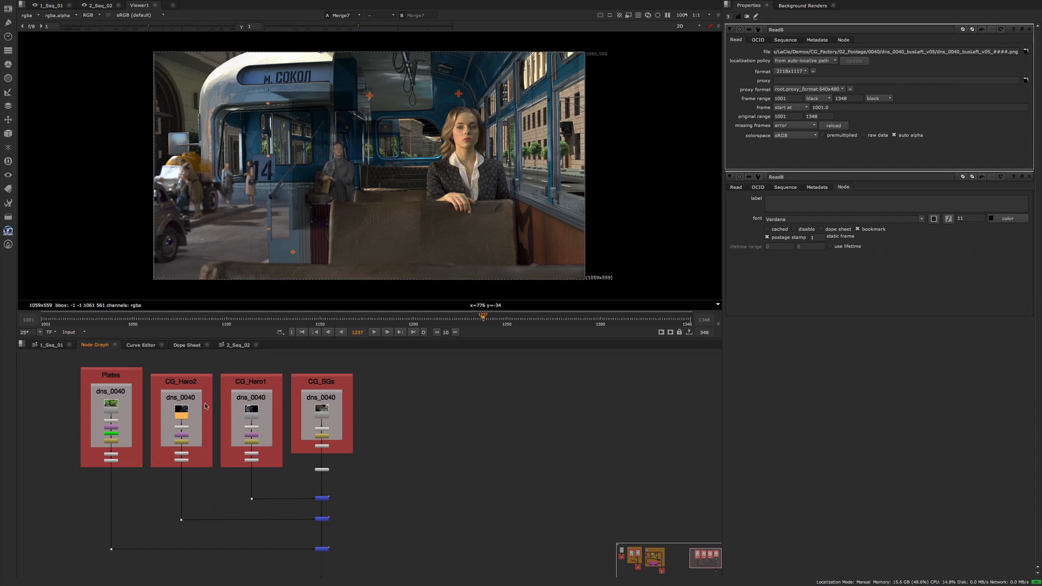
{"action": "left_click", "coordinate": [843, 40]}
{"action": "left_click", "coordinate": [859, 81]}
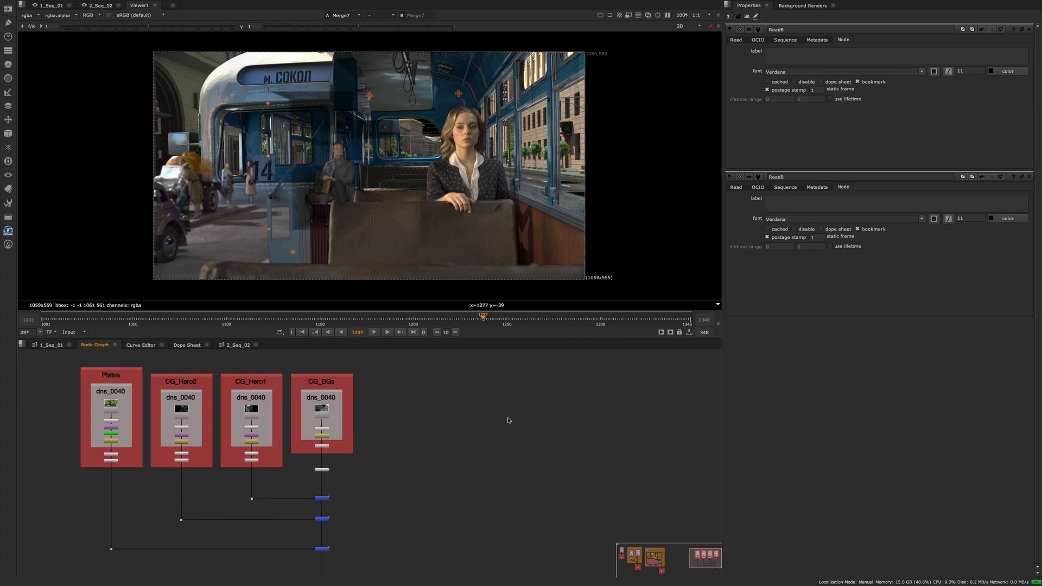
{"action": "type", "text": "jr6"}
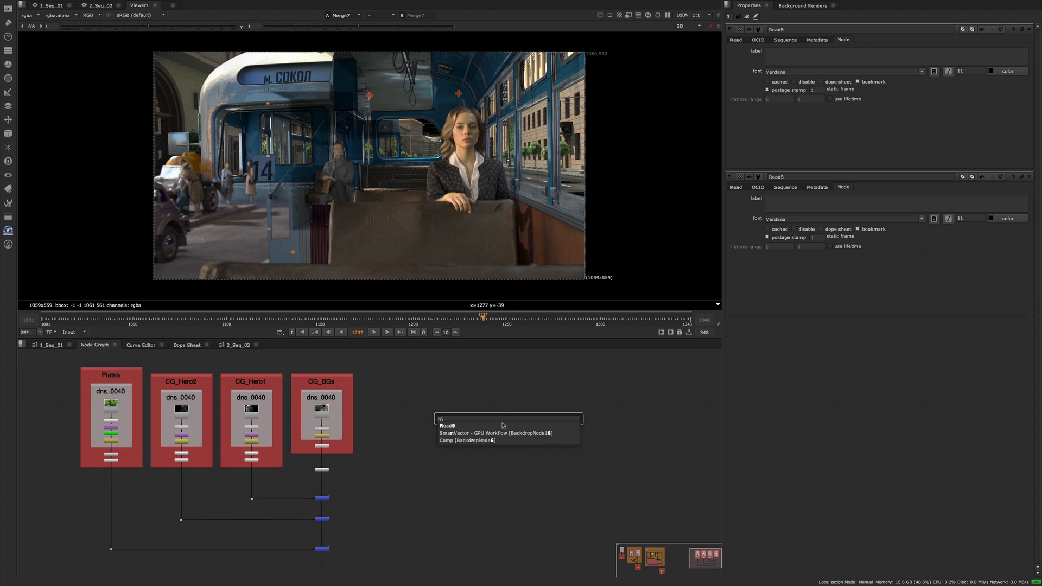
{"action": "key", "text": "Return"}
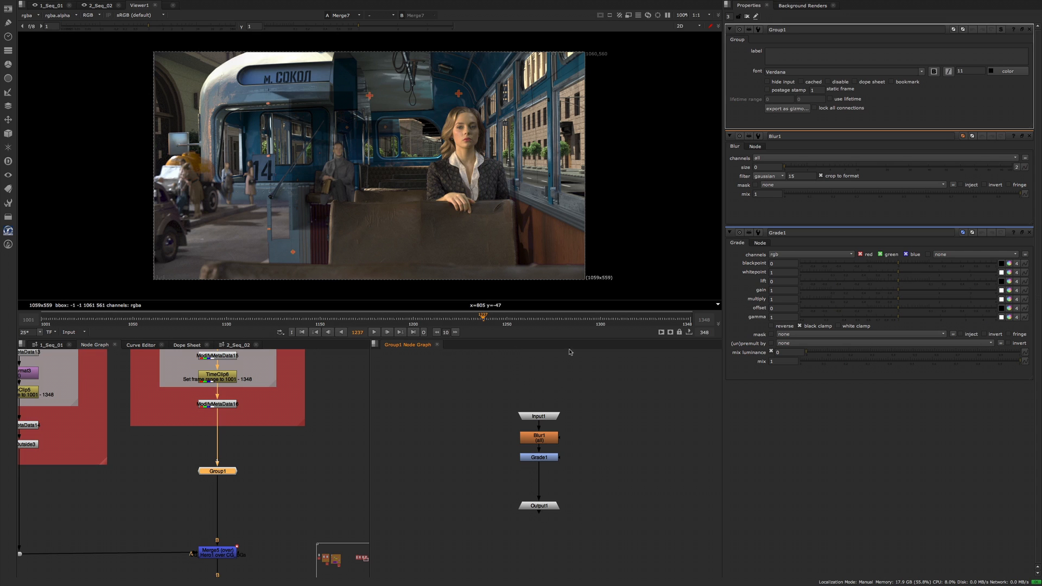
- Pick the Blur1 size knob through Manage User Knobs and add it to Group1
{"action": "right_click", "coordinate": [742, 51]}
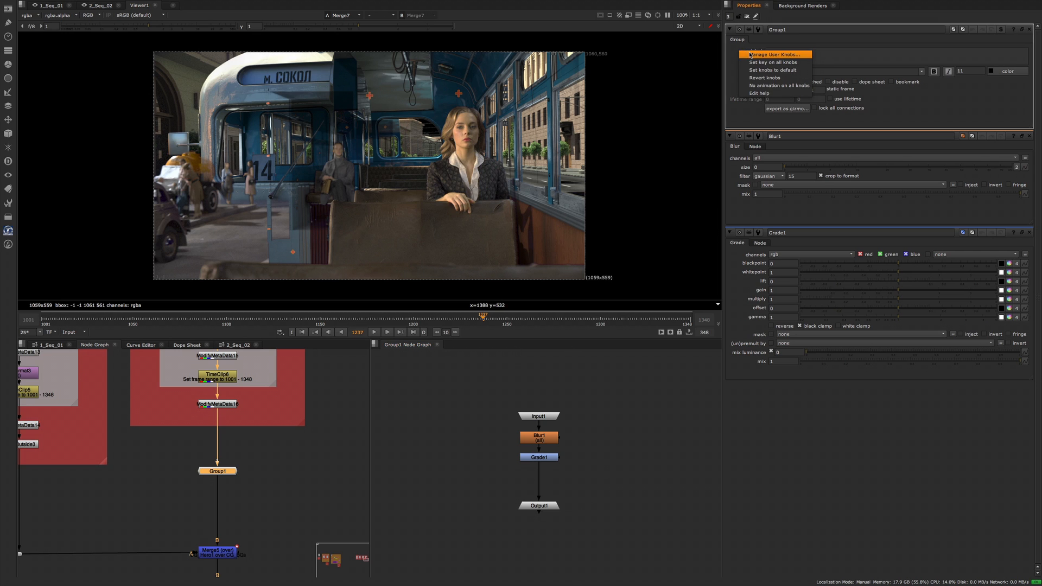
{"action": "left_click", "coordinate": [751, 54]}
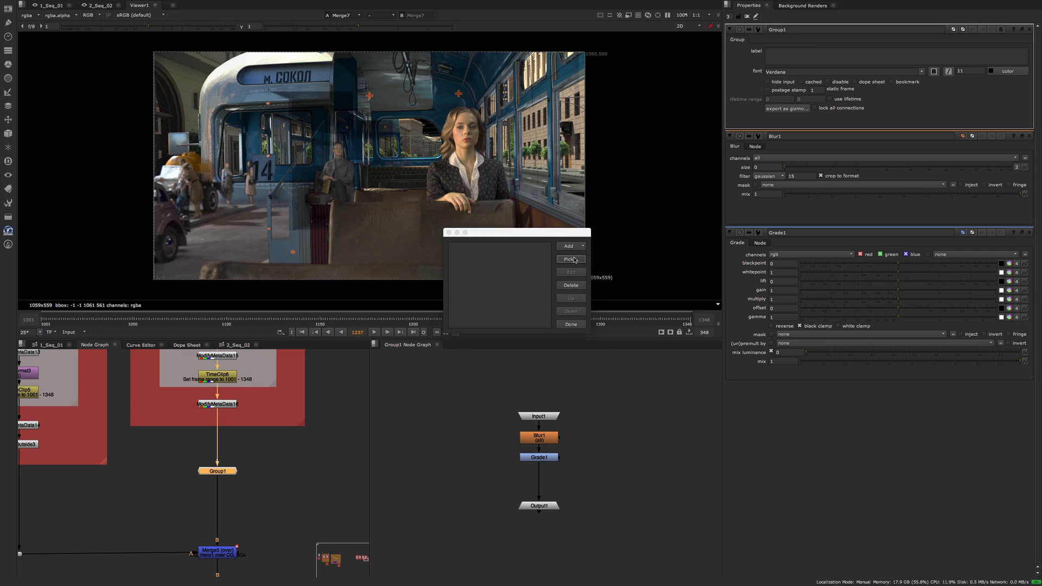
{"action": "left_click", "coordinate": [570, 260]}
{"action": "left_click", "coordinate": [467, 253]}
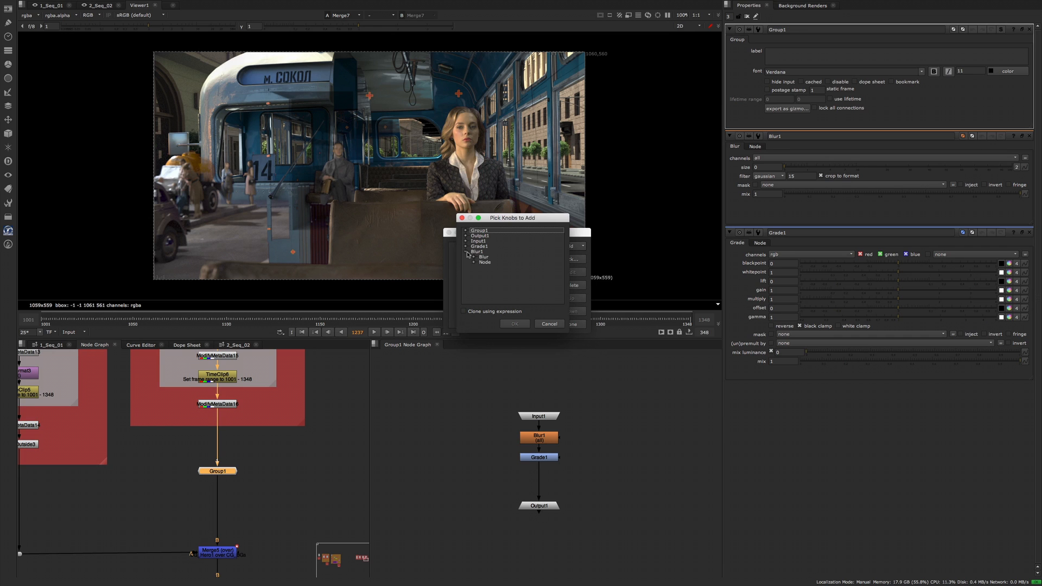
{"action": "left_click", "coordinate": [474, 257]}
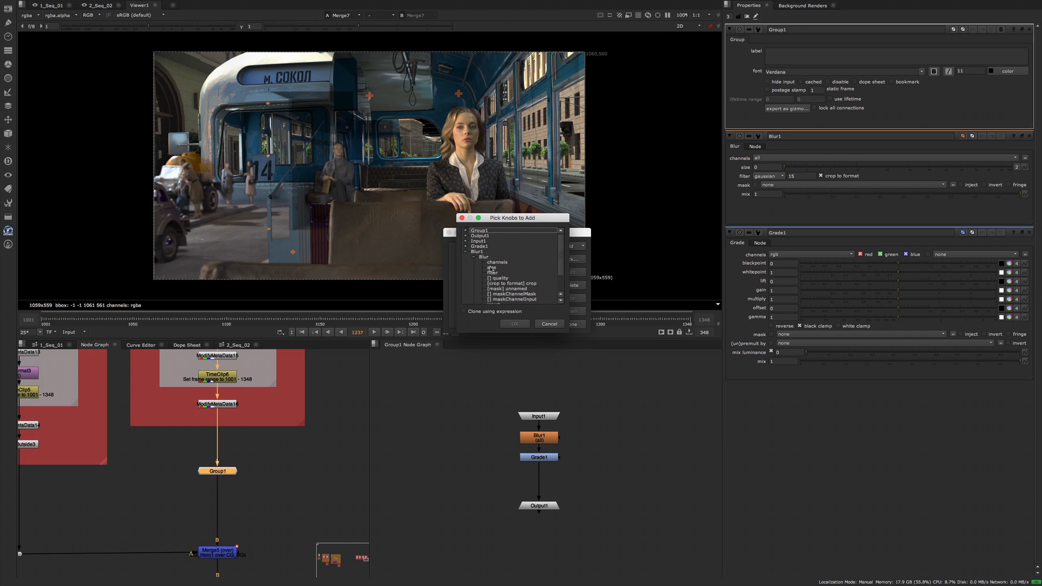
{"action": "left_click", "coordinate": [491, 269]}
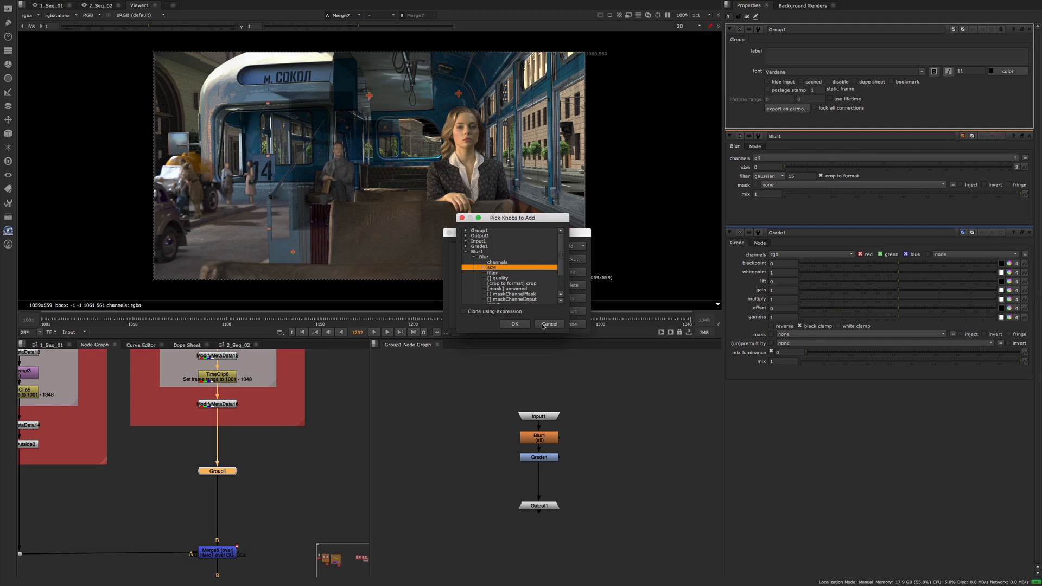
{"action": "left_click", "coordinate": [517, 325]}
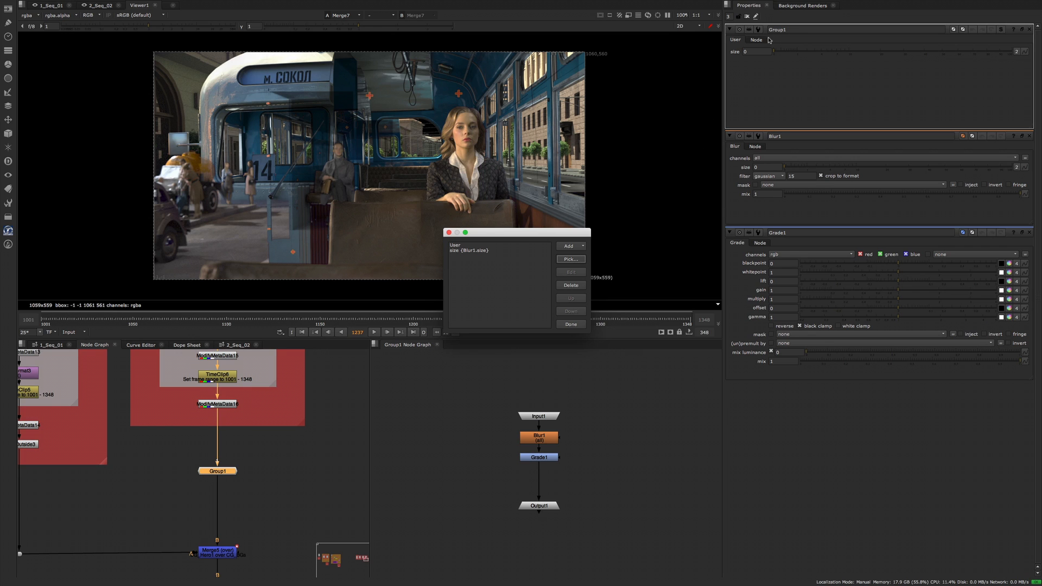
{"action": "left_click", "coordinate": [576, 326]}
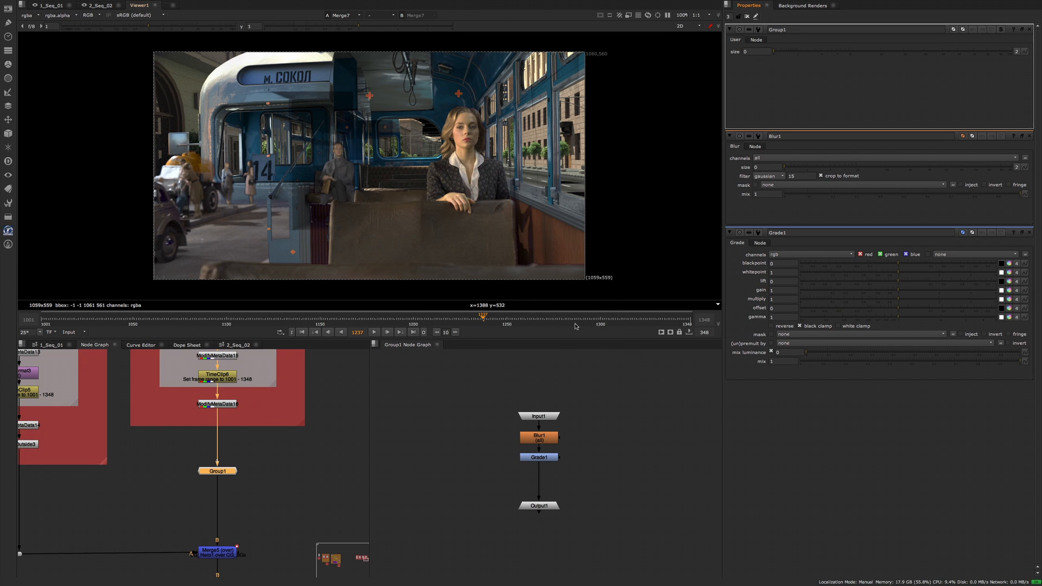
- Enable user knob editing and add Blur1's size plus Grade1's channels, blackpoint and whitepoint knobs directly to Group1's properties
{"action": "left_click", "coordinate": [756, 17]}
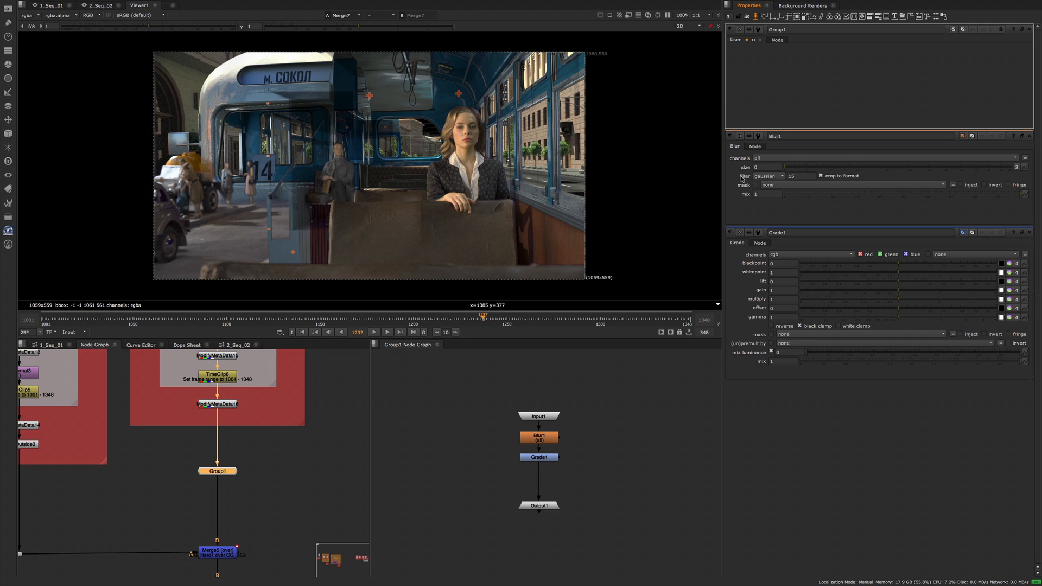
{"action": "left_click_drag", "start_coordinate": [743, 170], "coordinate": [754, 81]}
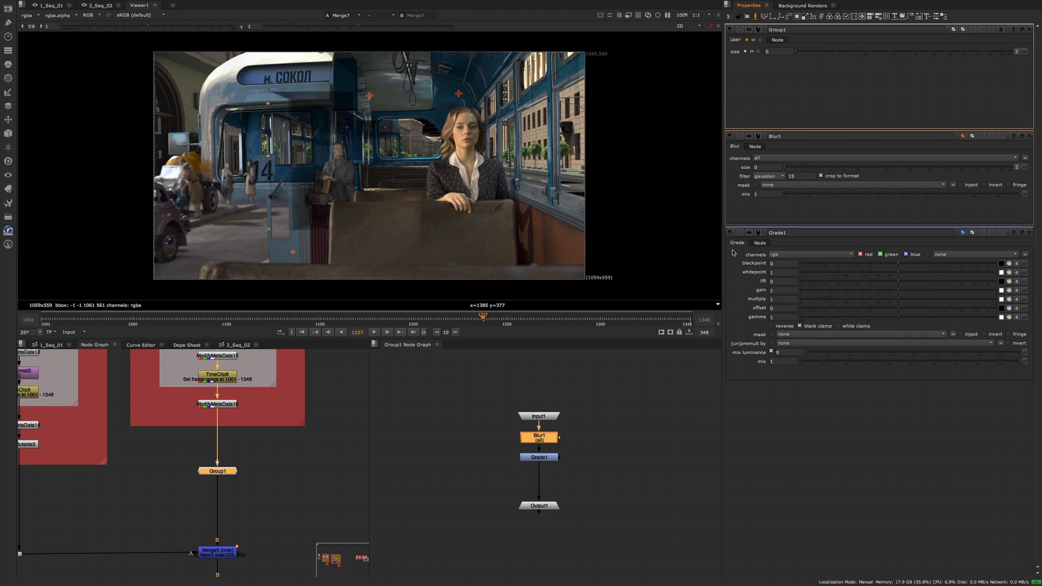
{"action": "left_click_drag", "start_coordinate": [737, 255], "coordinate": [758, 106]}
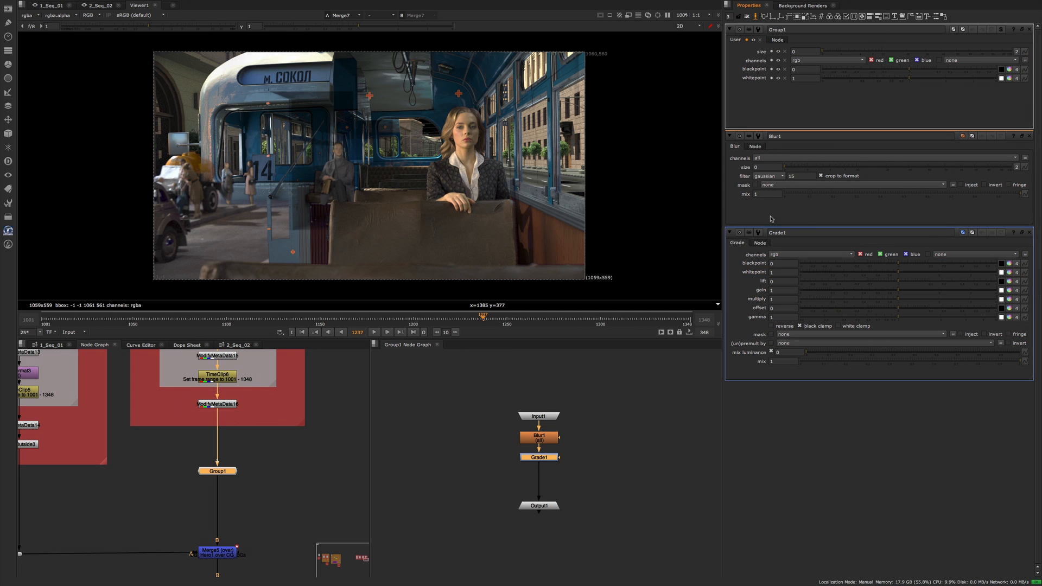
- Select Grade1's gain, offset and gamma knobs together and add them below whitepoint in Group1
{"action": "left_click", "coordinate": [766, 291]}
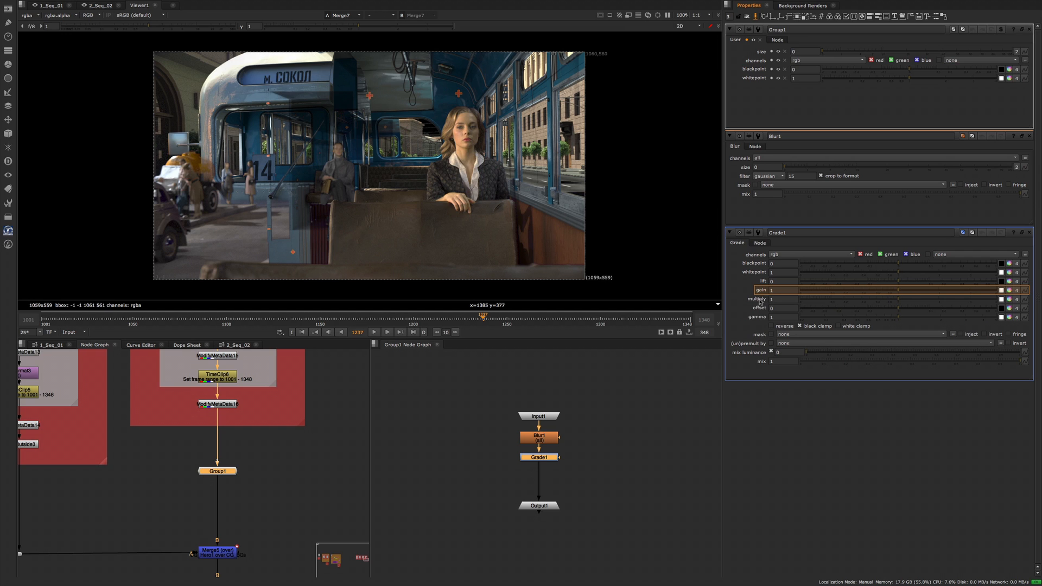
{"action": "left_click", "coordinate": [761, 310], "text": "shift"}
{"action": "left_click", "coordinate": [760, 309], "text": "shift"}
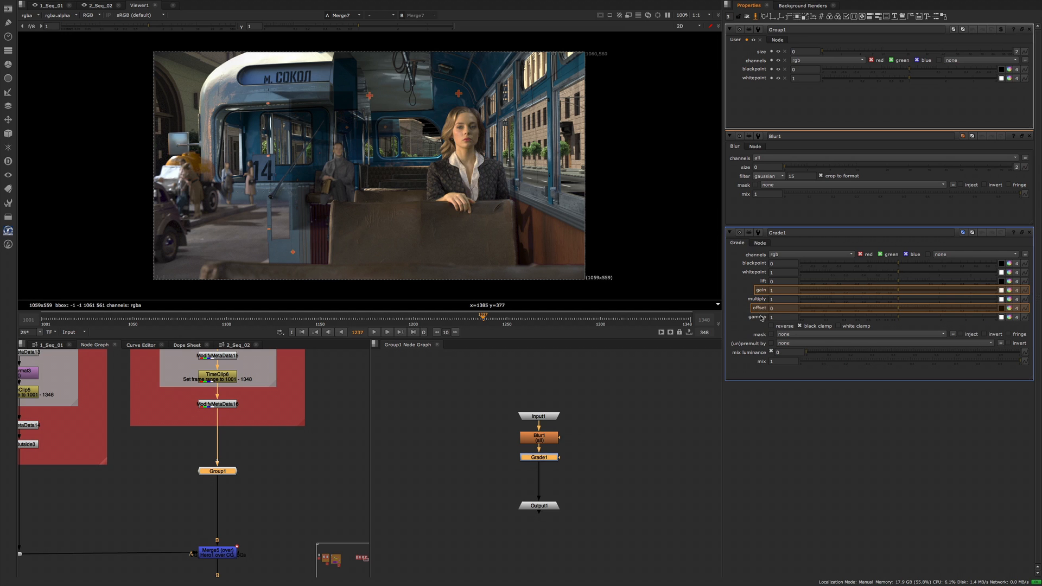
{"action": "left_click", "coordinate": [758, 317], "text": "shift"}
{"action": "left_click_drag", "start_coordinate": [760, 309], "coordinate": [767, 93]}
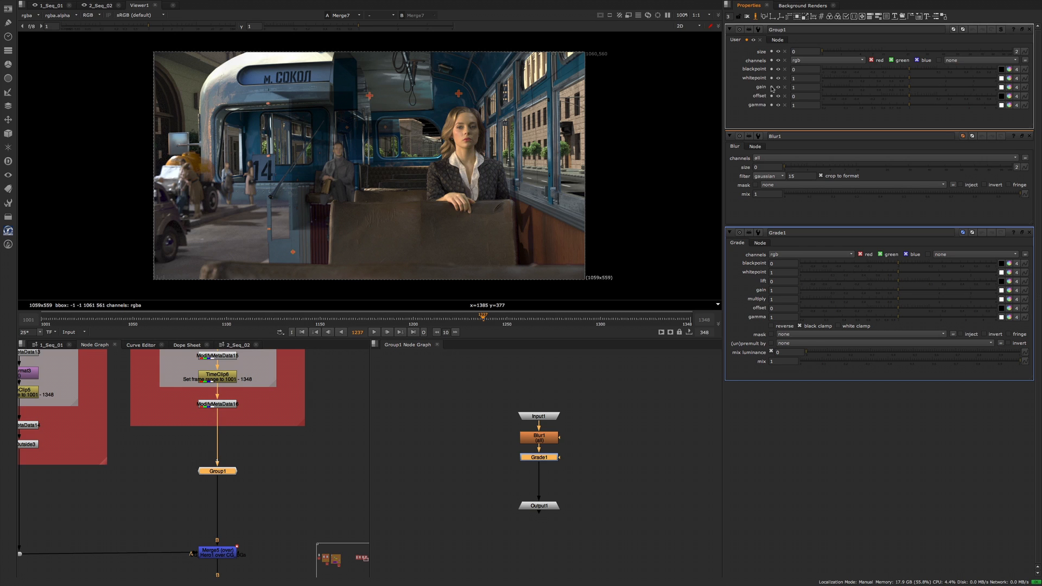
- Remove the gamma, offset, gain, whitepoint and blackpoint knobs from Group1's User page
{"action": "left_click", "coordinate": [785, 105]}
{"action": "left_click", "coordinate": [784, 96]}
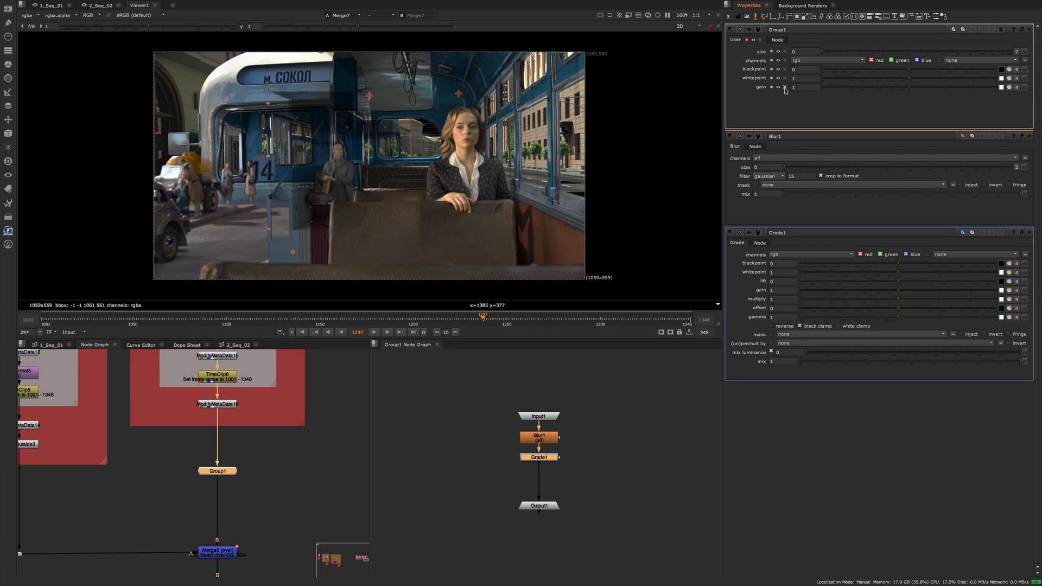
{"action": "left_click", "coordinate": [784, 87]}
{"action": "left_click_drag", "start_coordinate": [784, 91], "coordinate": [734, 119]}
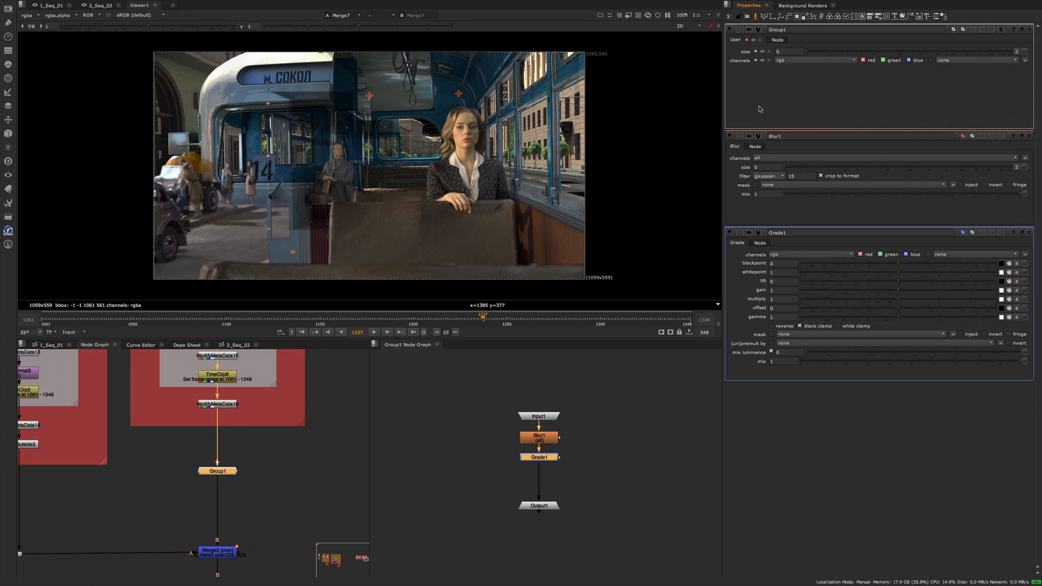
- Undo the removal of the blackpoint, whitepoint and gain knobs in Group1
{"action": "key", "text": "ctrl+z"}
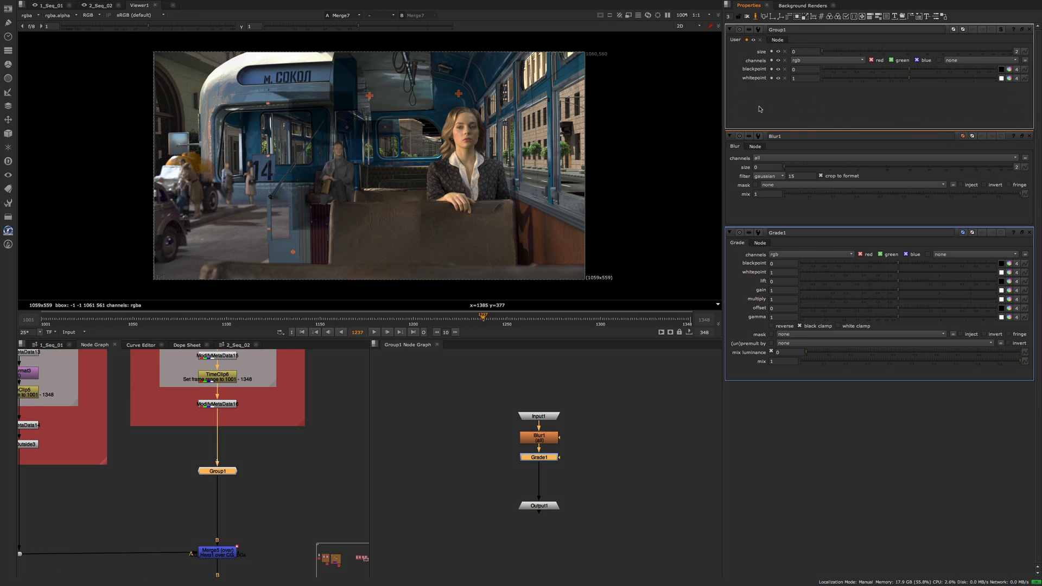
{"action": "key", "text": "ctrl+z"}
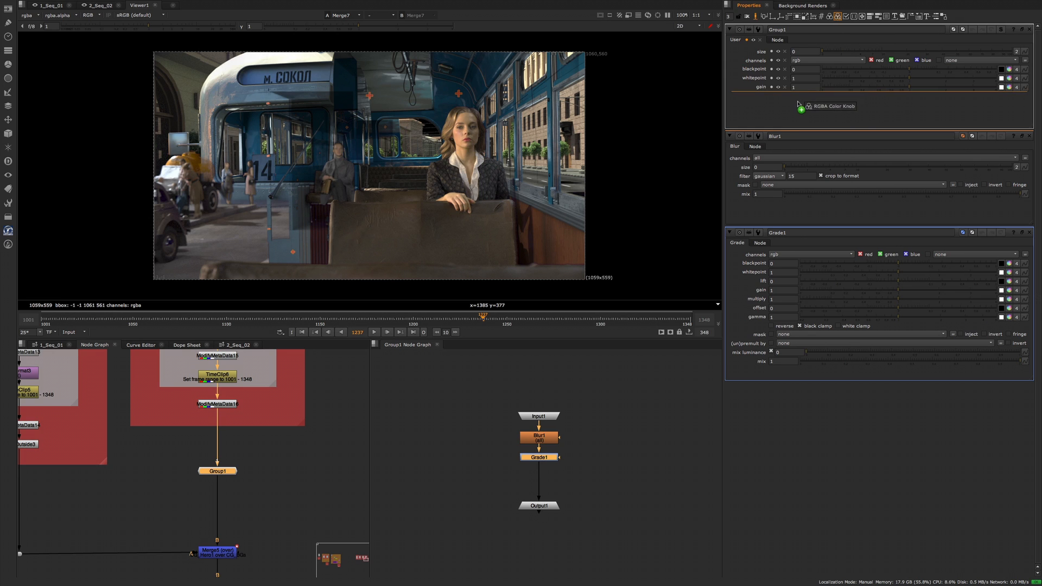
{"action": "key", "text": "ctrl+z"}
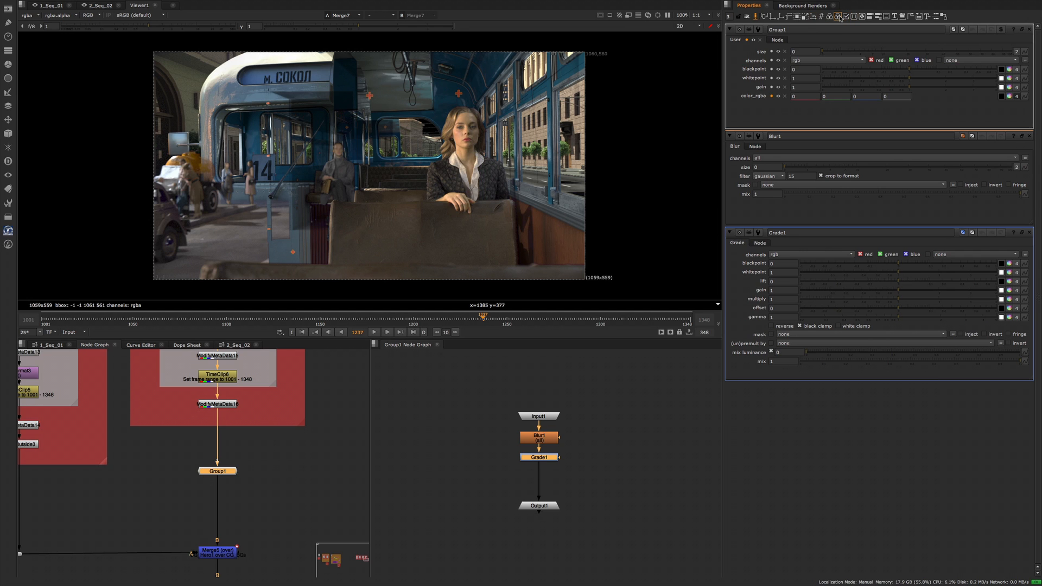
- Add an RGBA Color knob and a boolean checkbox knob below gain in Group1
{"action": "left_click_drag", "start_coordinate": [839, 16], "coordinate": [809, 102]}
{"action": "left_click_drag", "start_coordinate": [813, 16], "coordinate": [851, 109]}
{"action": "left_click", "coordinate": [843, 105]}
- Change the label of Group1's color_rgba knob to "rgba"
{"action": "left_click", "coordinate": [771, 96]}
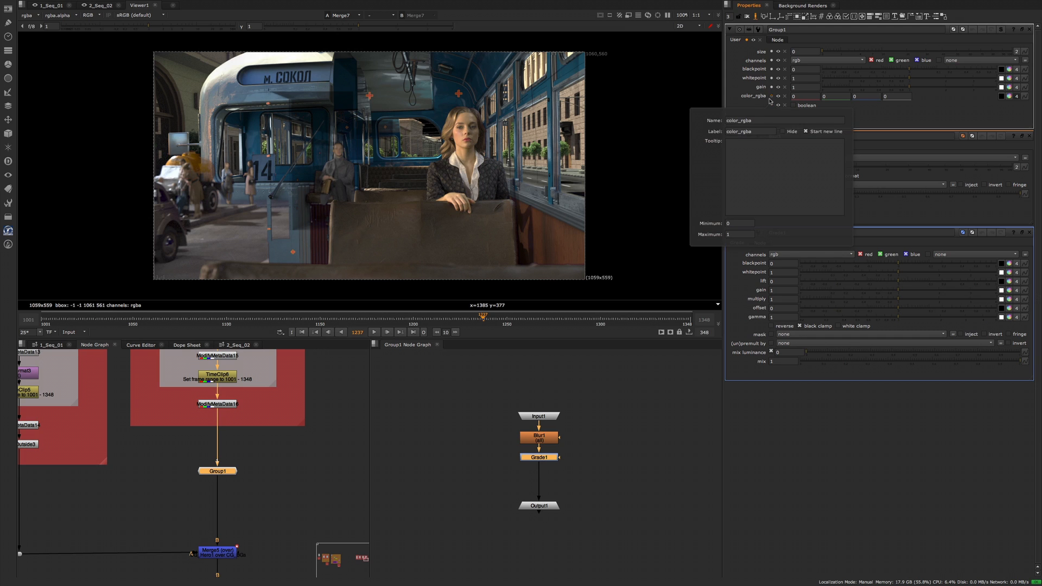
{"action": "double_click", "coordinate": [759, 131]}
{"action": "type", "text": "rgba"}
{"action": "key", "text": "Return"}
- Change the label of Group1's boolean knob to "new"
{"action": "left_click", "coordinate": [772, 105]}
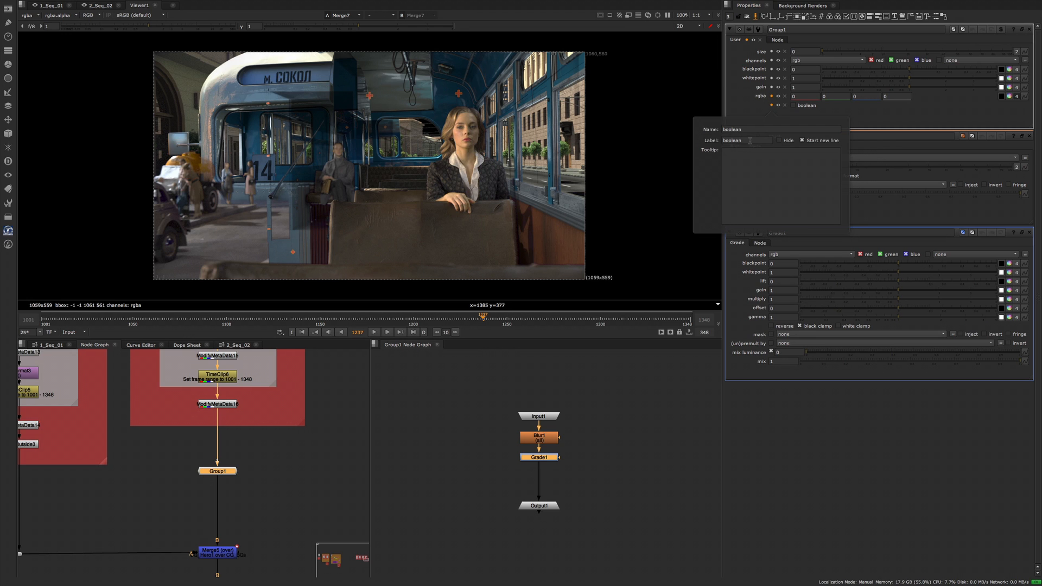
{"action": "double_click", "coordinate": [757, 140]}
{"action": "type", "text": "new"}
{"action": "key", "text": "Return"}
- Add two tab knobs to Group1 so that the second one holds the rgba and new knobs
{"action": "left_click_drag", "start_coordinate": [912, 16], "coordinate": [814, 96]}
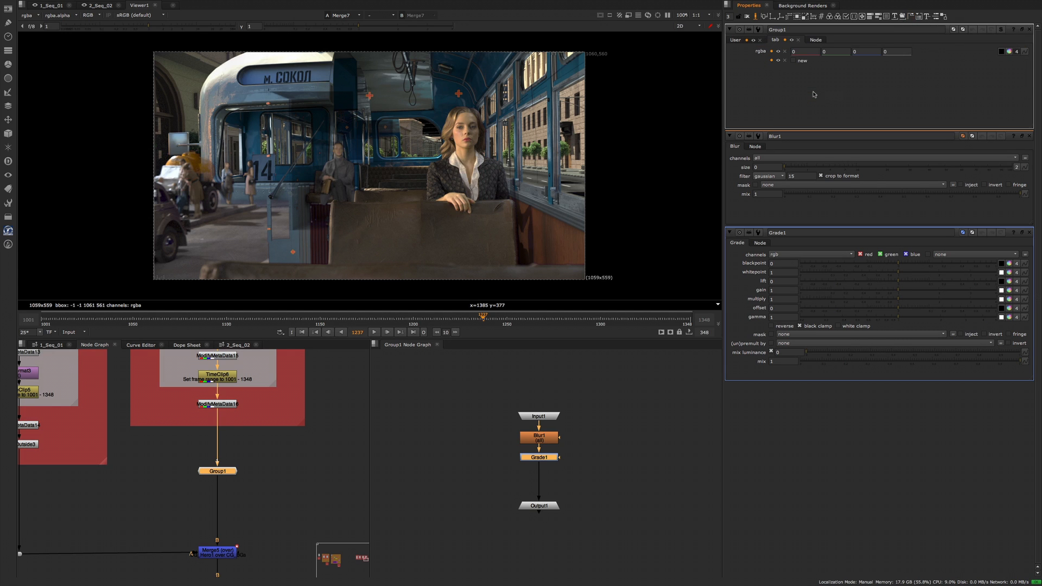
{"action": "left_click", "coordinate": [775, 40]}
{"action": "left_click_drag", "start_coordinate": [912, 17], "coordinate": [837, 42]}
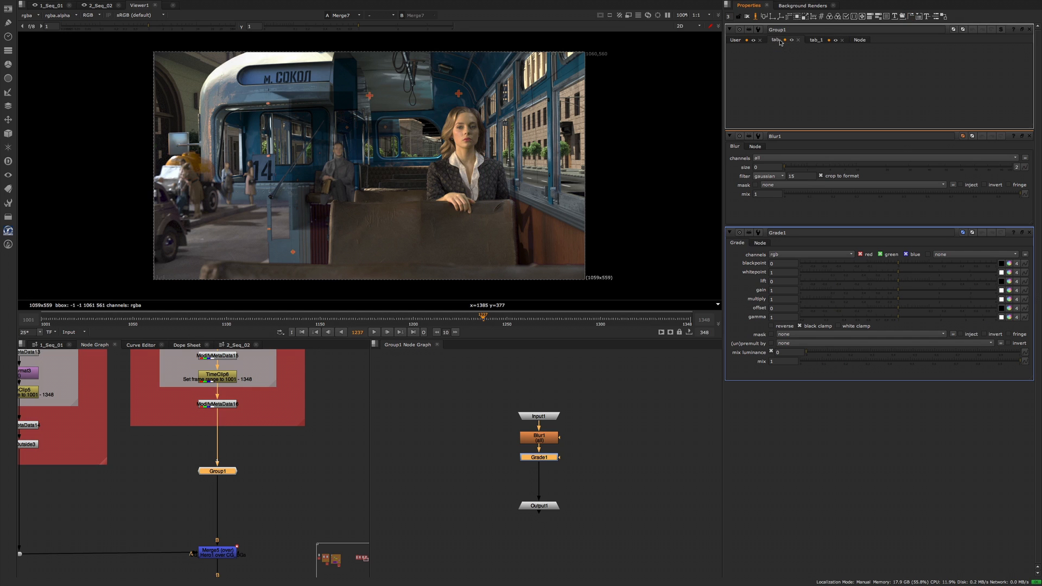
{"action": "left_click", "coordinate": [816, 41]}
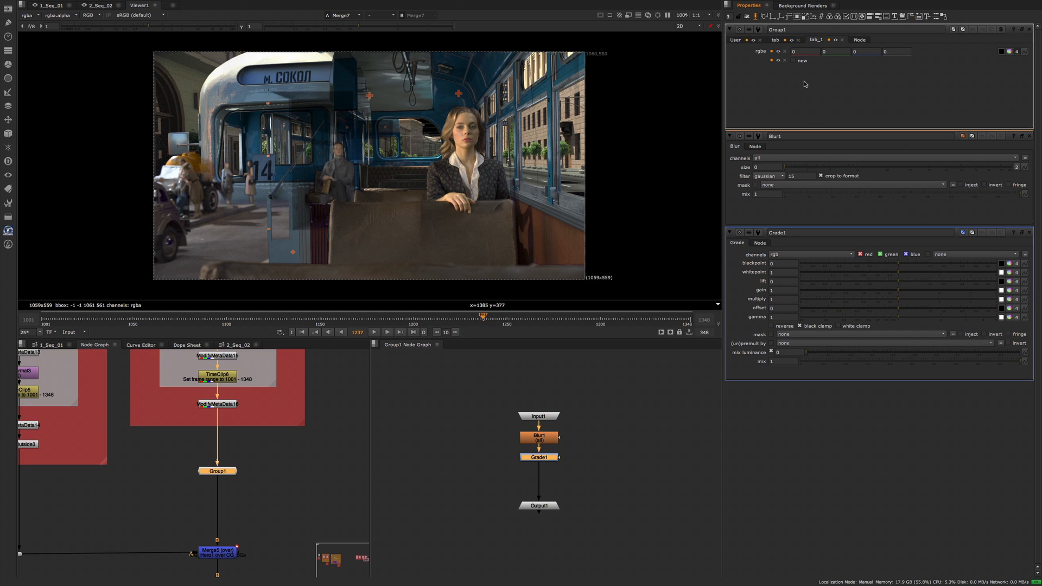
- Move the whitepoint and gain knobs from Group1's User page onto the empty tab and delete that tab
{"action": "left_click", "coordinate": [734, 41]}
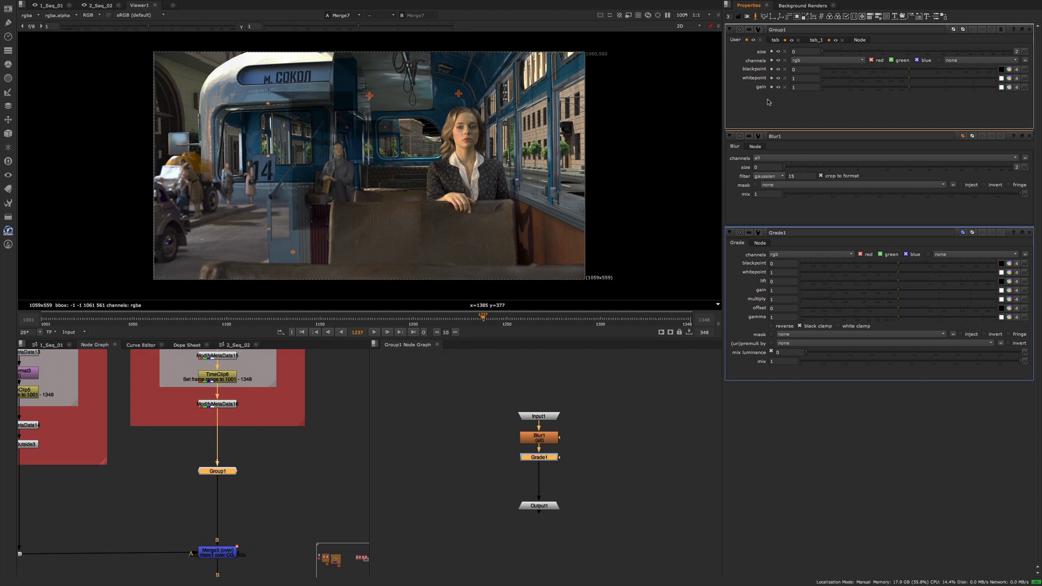
{"action": "left_click_drag", "start_coordinate": [768, 102], "coordinate": [778, 41]}
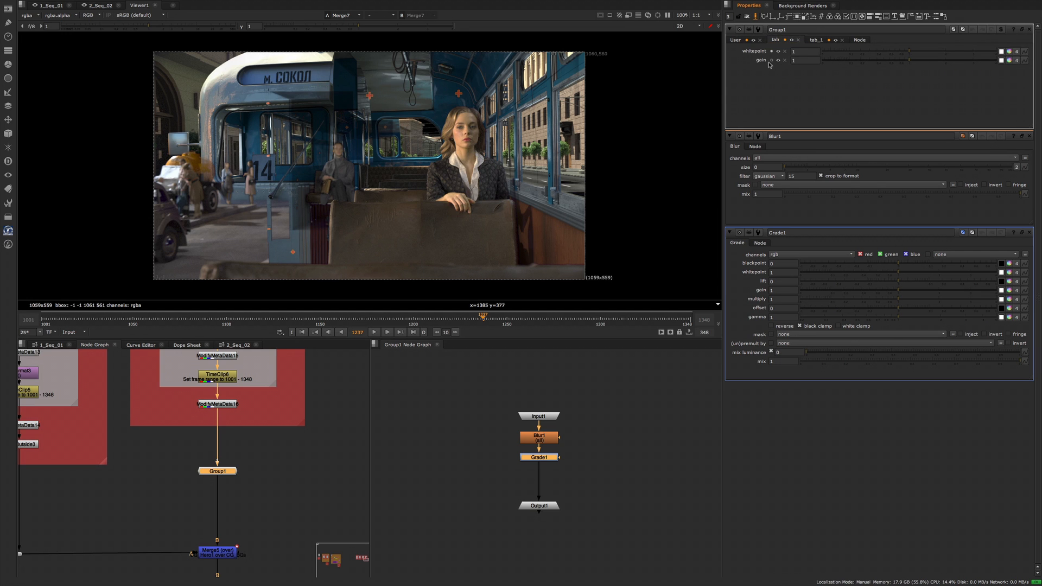
{"action": "left_click", "coordinate": [798, 40]}
{"action": "left_click", "coordinate": [501, 296]}
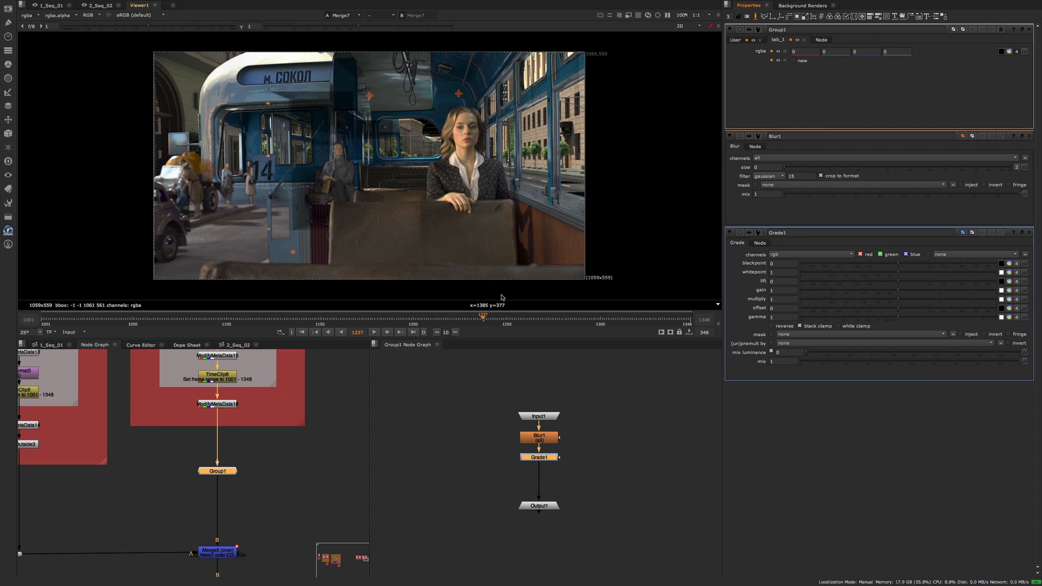
- Detach the Blur1 and Grade1 properties into floating windows and place them over the viewer
{"action": "left_click", "coordinate": [1022, 136]}
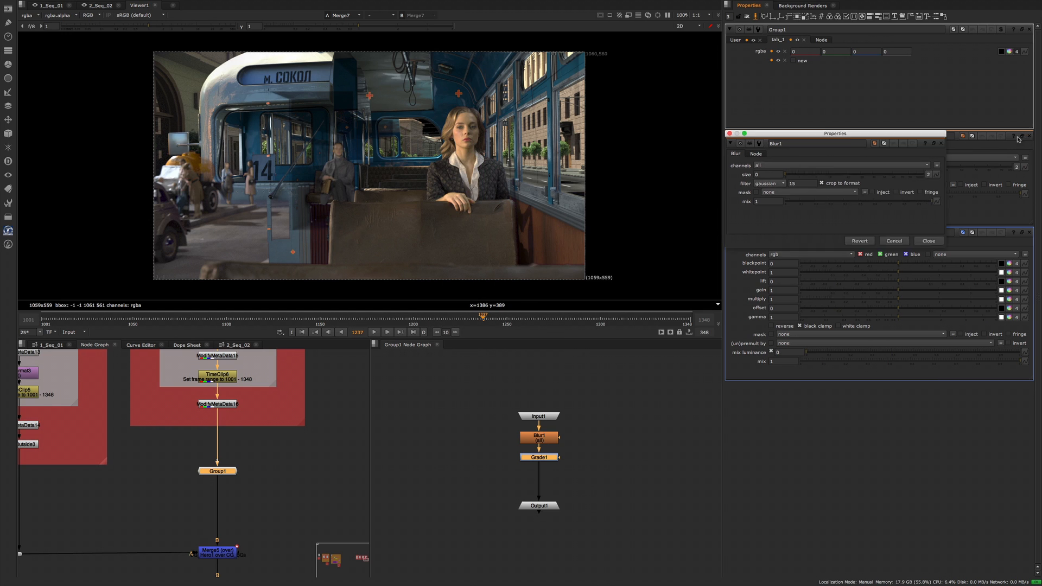
{"action": "left_click_drag", "start_coordinate": [858, 134], "coordinate": [424, 69]}
{"action": "left_click", "coordinate": [1022, 136]}
{"action": "left_click_drag", "start_coordinate": [863, 139], "coordinate": [441, 215]}
- Float the user knob toolbar and the Group1 properties in separate windows beside the other floating ones
{"action": "left_click", "coordinate": [756, 16]}
{"action": "left_click", "coordinate": [754, 15]}
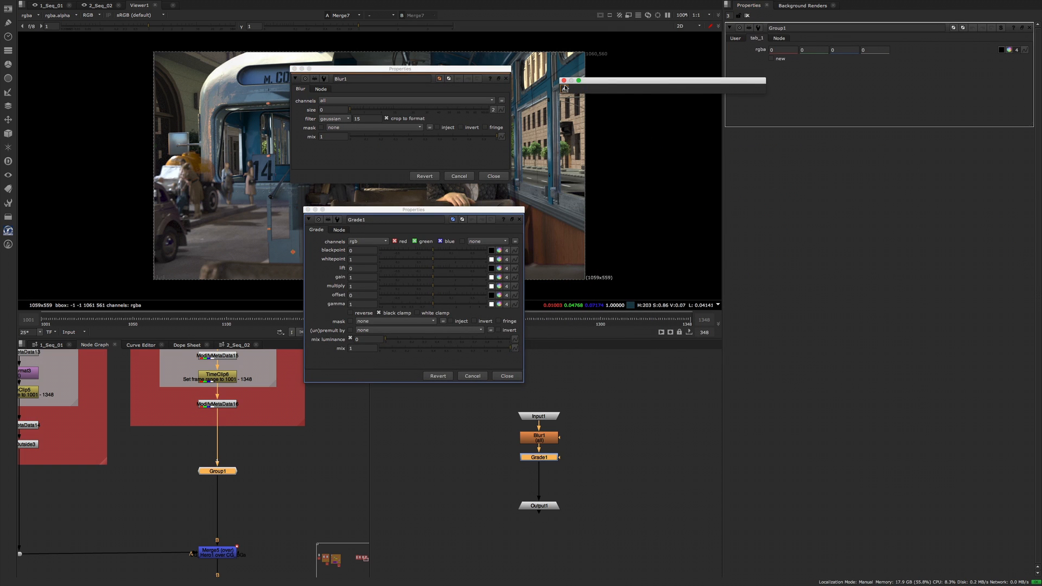
{"action": "left_click", "coordinate": [1022, 28]}
{"action": "left_click_drag", "start_coordinate": [846, 26], "coordinate": [725, 143]}
- Add an RGB color knob, a Python button and an integer knob to Group1 from the floating knob toolbar
{"action": "left_click_drag", "start_coordinate": [649, 87], "coordinate": [675, 203]}
{"action": "left_click_drag", "start_coordinate": [651, 90], "coordinate": [679, 202]}
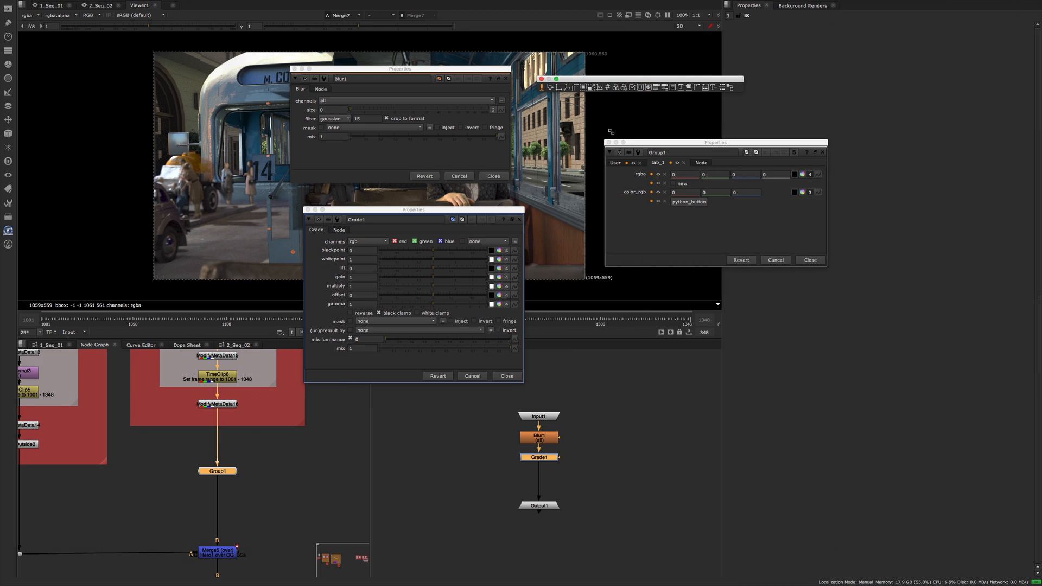
{"action": "left_click_drag", "start_coordinate": [608, 88], "coordinate": [666, 214]}
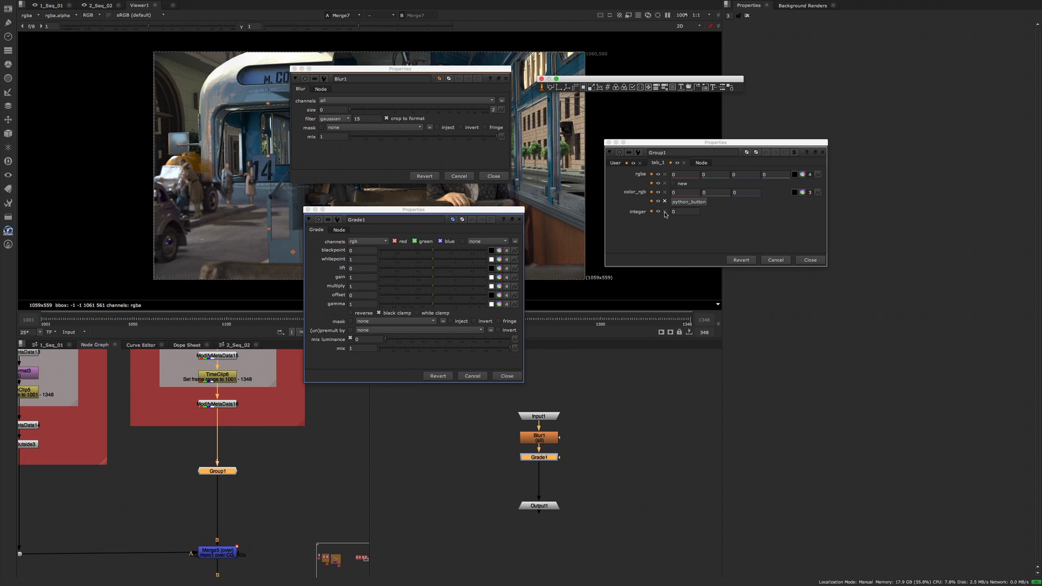
- Close the floating Group1, Grade1 and Blur1 properties and the detached knob toolbar
{"action": "left_click", "coordinate": [822, 153]}
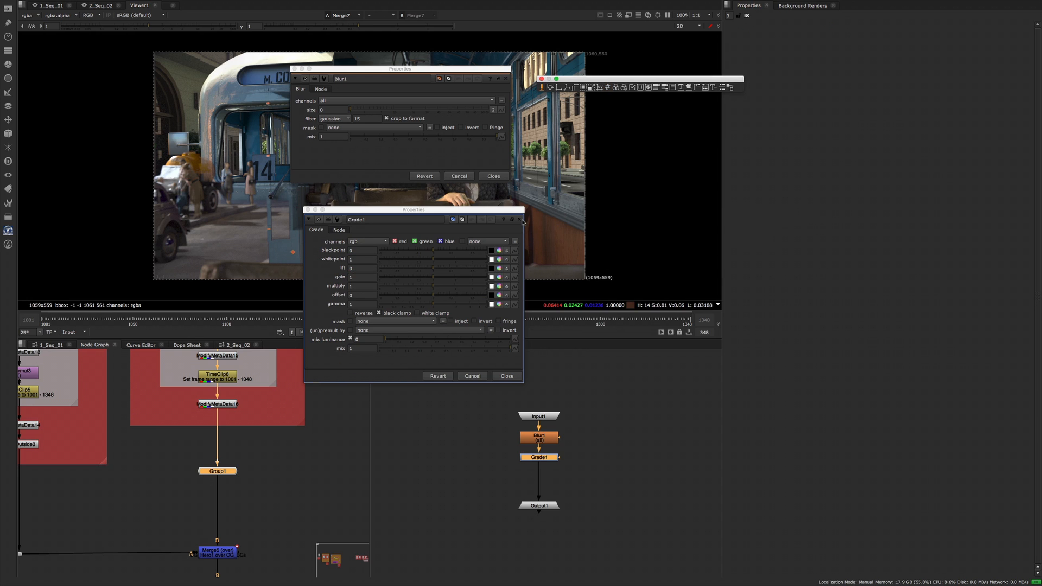
{"action": "left_click", "coordinate": [520, 220]}
{"action": "left_click", "coordinate": [506, 80]}
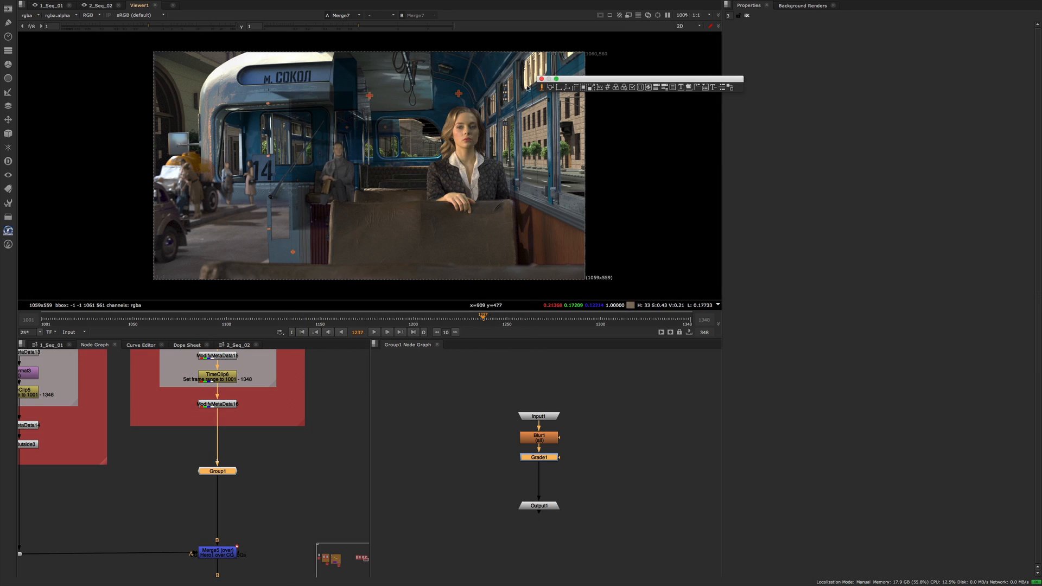
{"action": "left_click", "coordinate": [541, 80]}
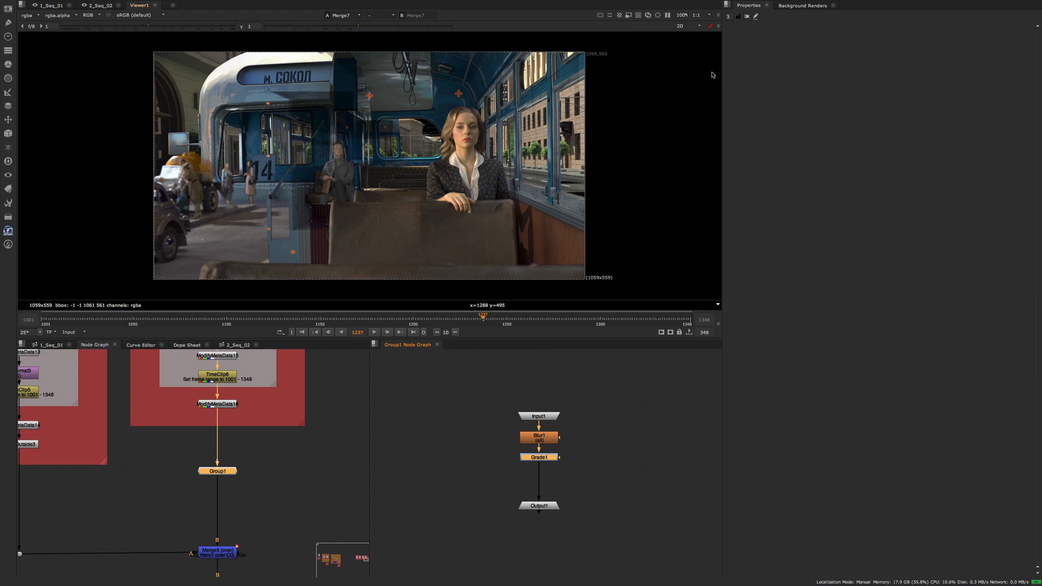